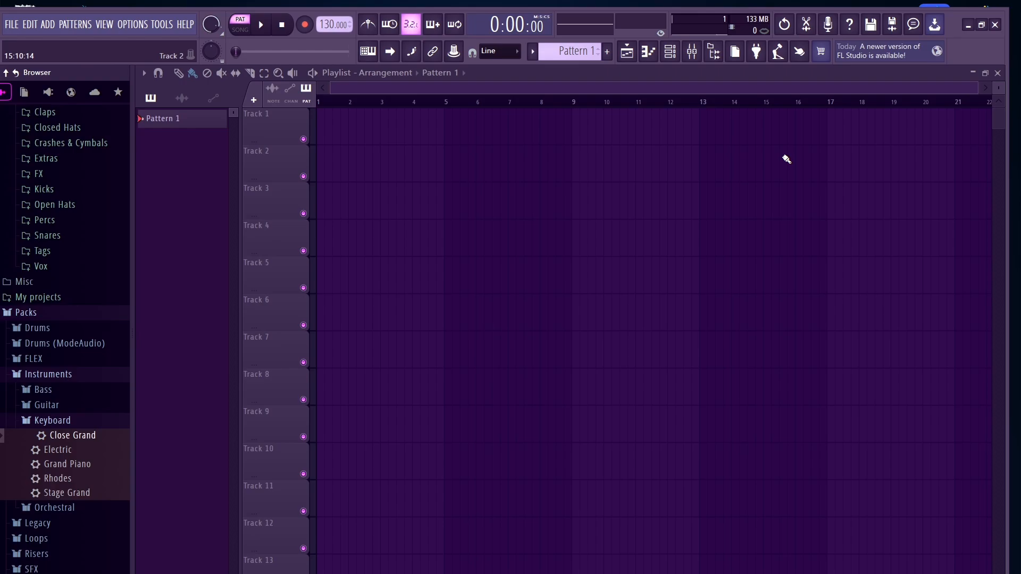
Step: Open the piano roll, channel rack and mixer windows, and close the mixer
{"action": "key", "text": "F7"}
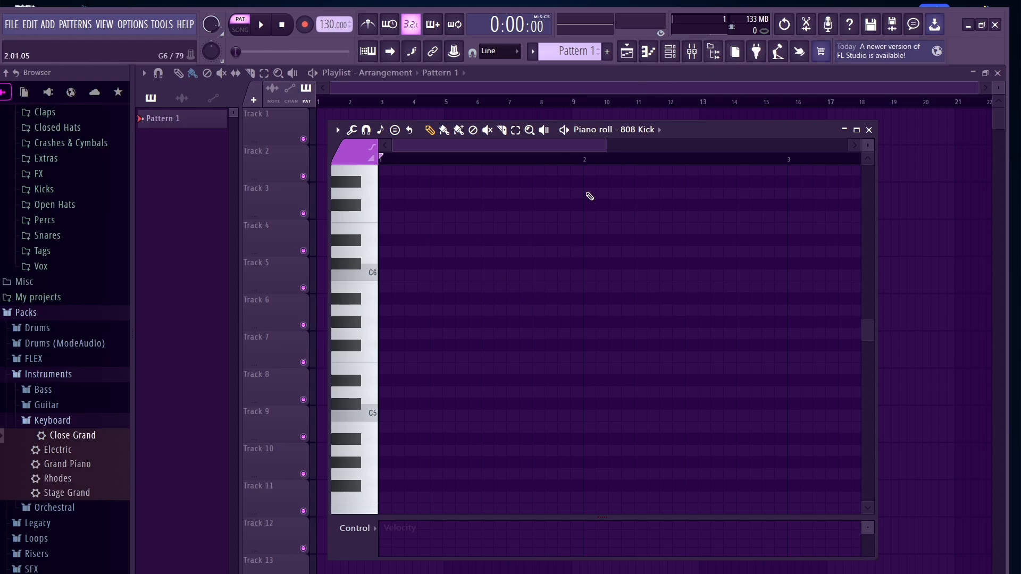
{"action": "key", "text": "F6"}
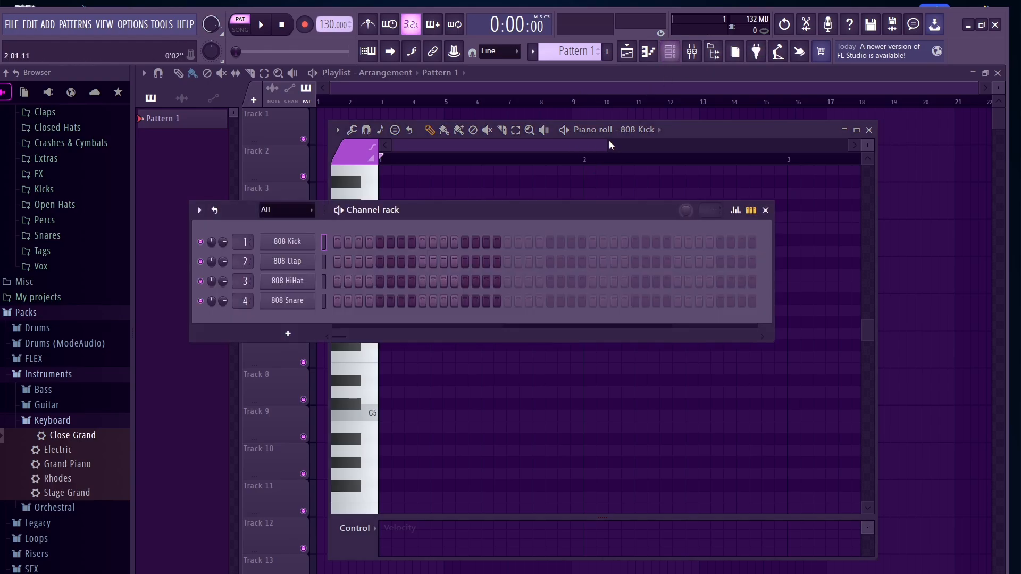
{"action": "key", "text": "F6"}
{"action": "key", "text": "F9"}
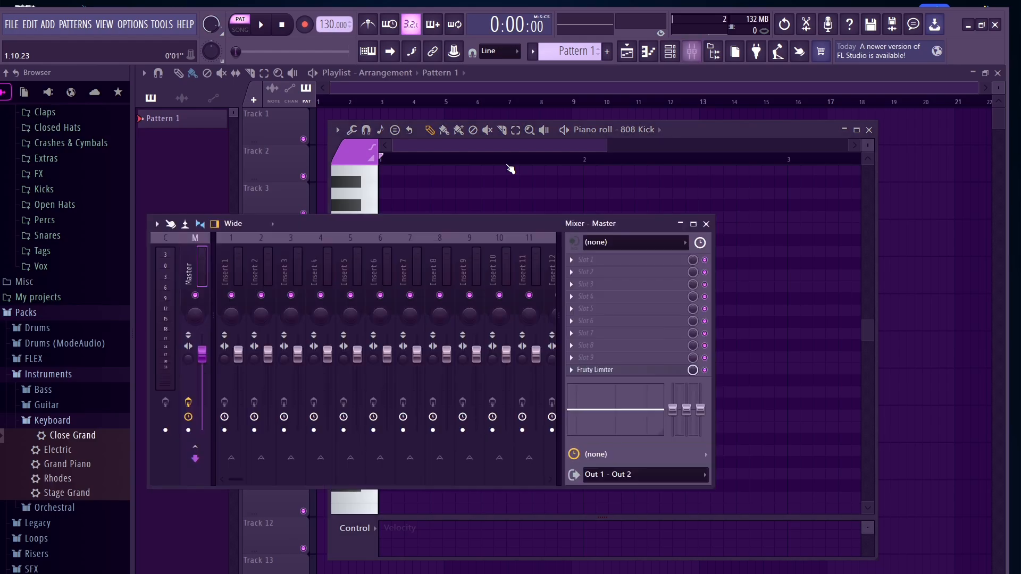
{"action": "left_click", "coordinate": [706, 224]}
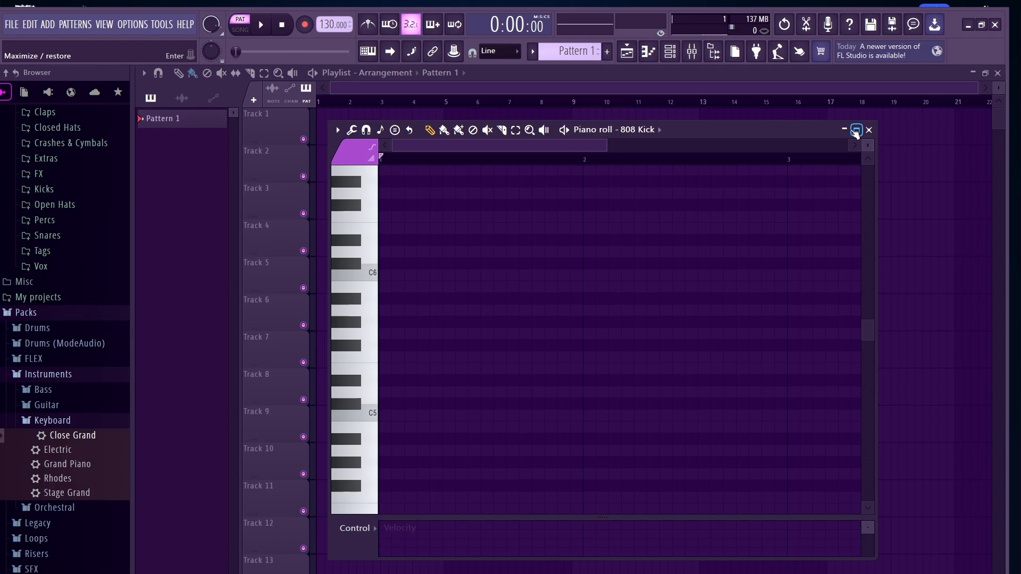
Step: Delete the remaining 808 drum channels from the channel rack
{"action": "key", "text": "F6"}
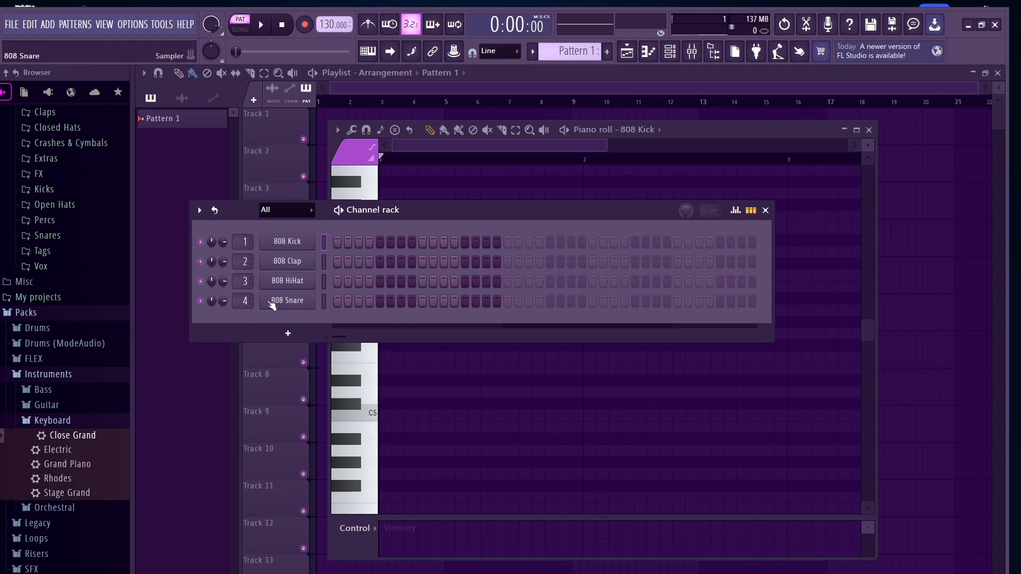
{"action": "right_click", "coordinate": [281, 286]}
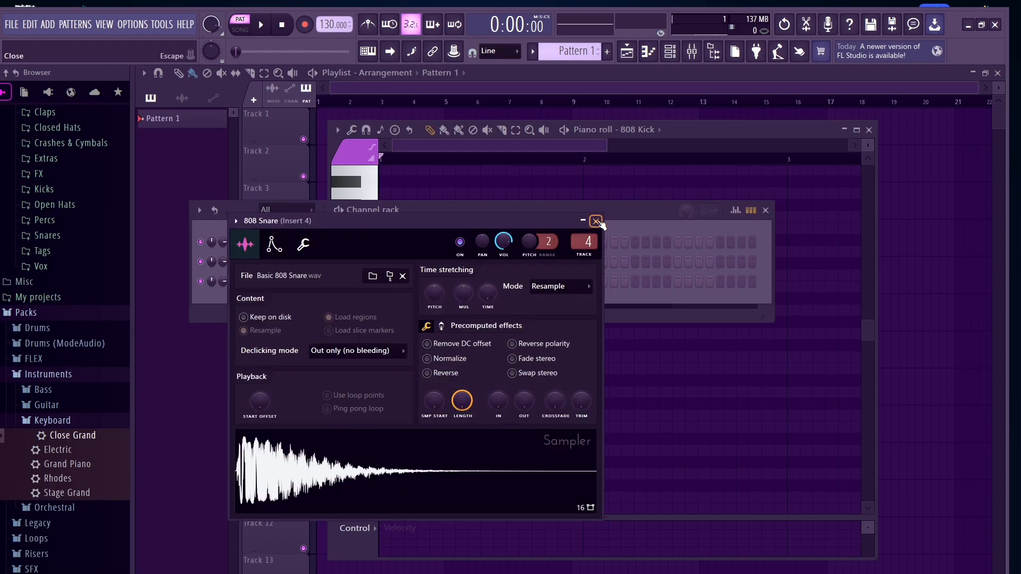
{"action": "left_click", "coordinate": [597, 221]}
{"action": "right_click", "coordinate": [273, 277]}
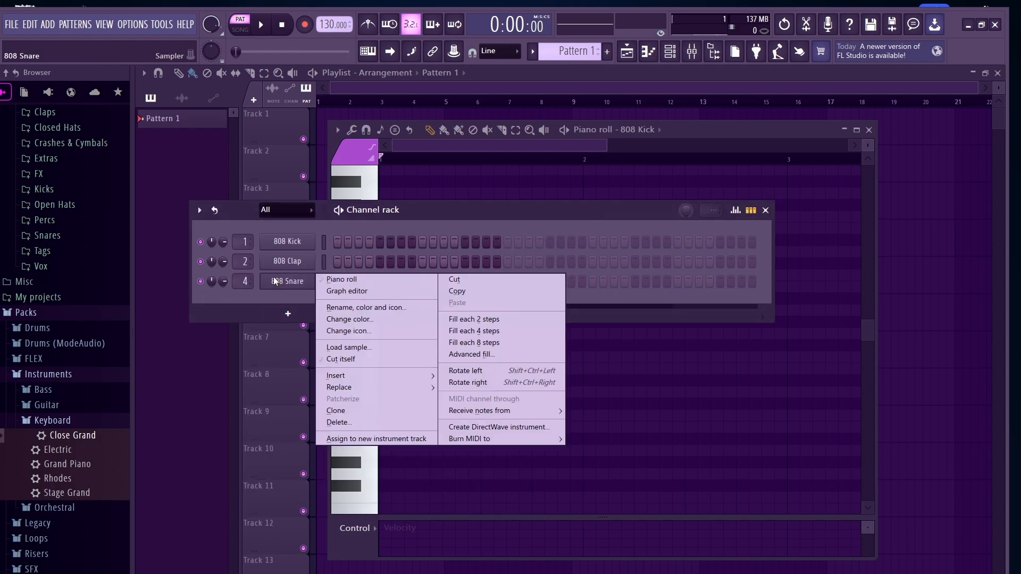
{"action": "left_click", "coordinate": [382, 425]}
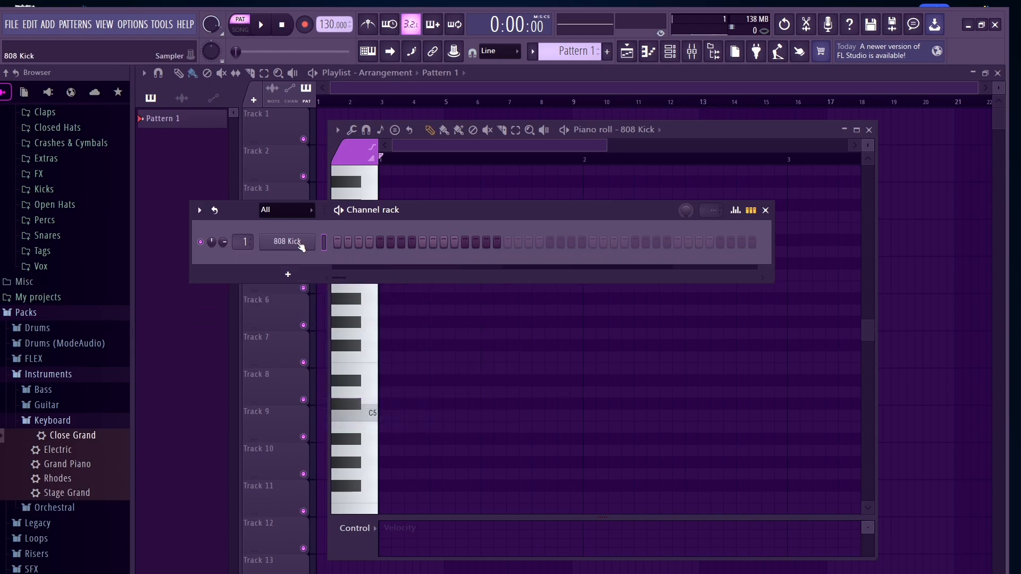
{"action": "right_click", "coordinate": [297, 245]}
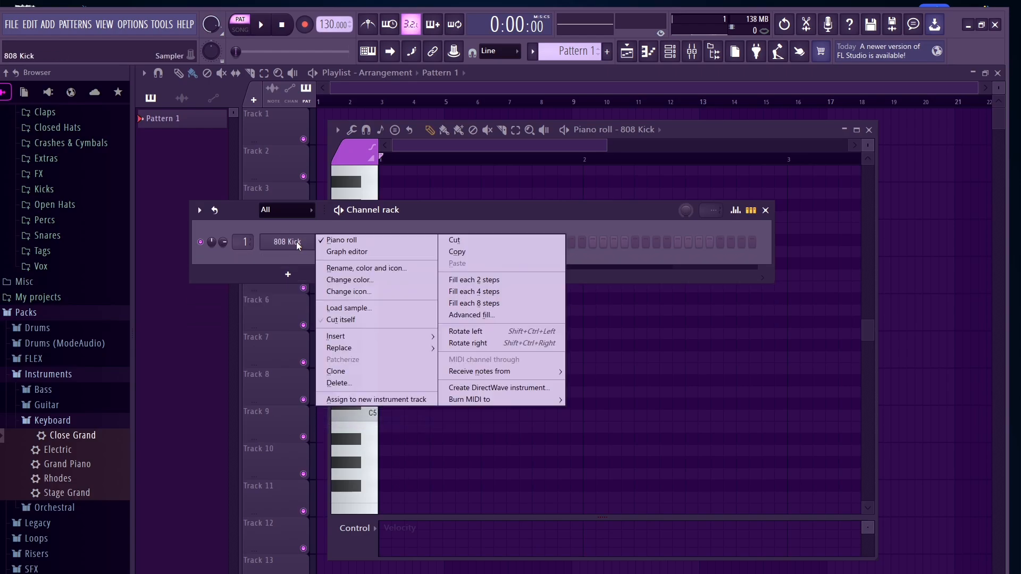
{"action": "left_click", "coordinate": [331, 383]}
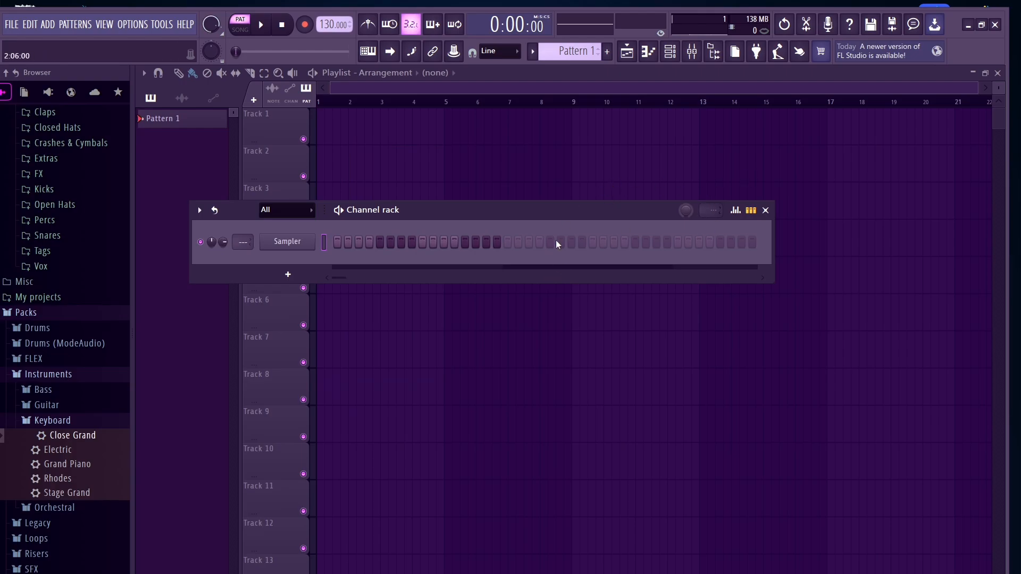
Step: Add the Grand Piano preset from the Instruments Keyboard pack to the channel rack
{"action": "scroll", "coordinate": [37, 373], "scroll_direction": "up", "scroll_amount": 2}
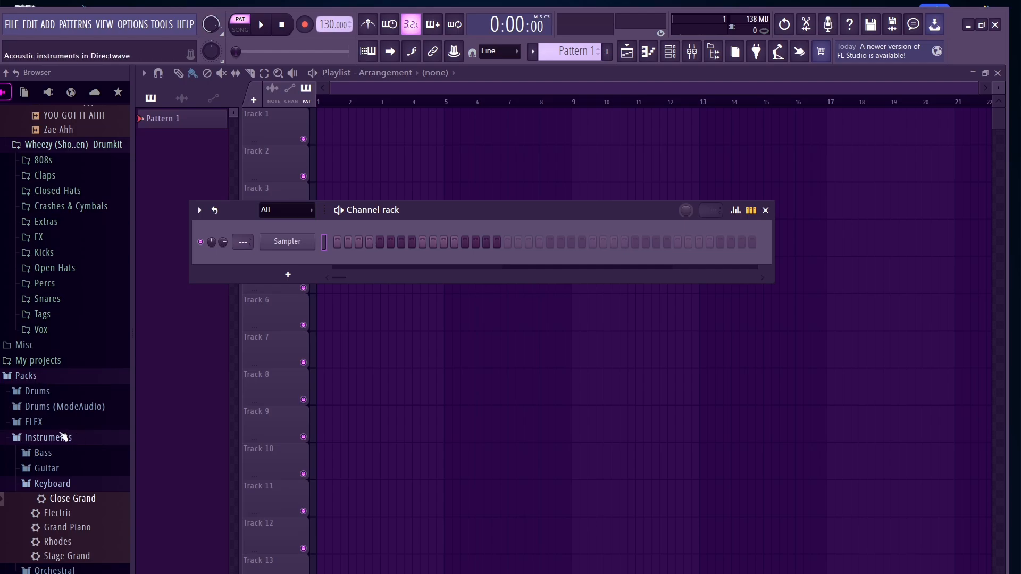
{"action": "scroll", "coordinate": [34, 473], "scroll_direction": "down", "scroll_amount": 2}
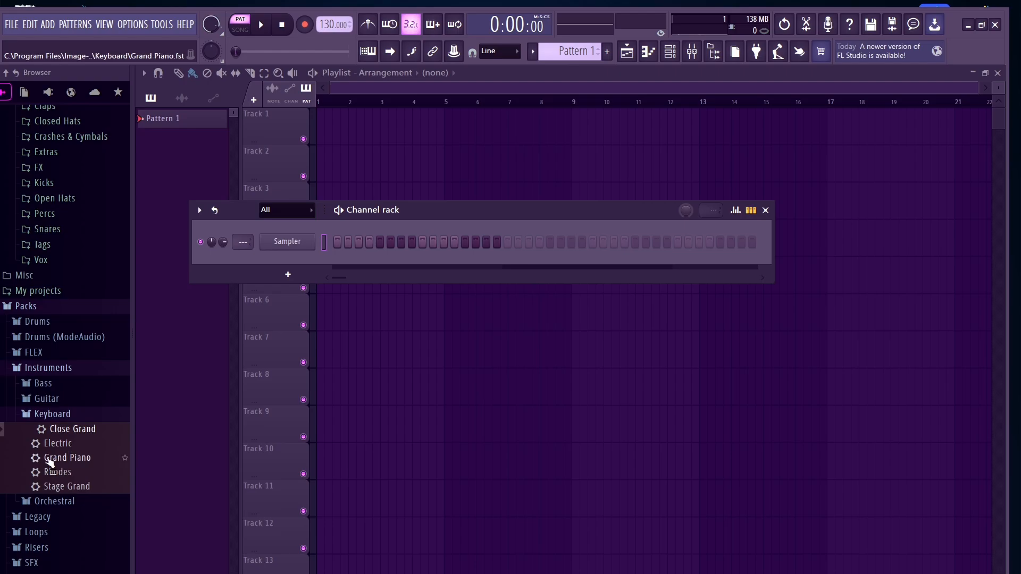
{"action": "left_click_drag", "start_coordinate": [52, 457], "coordinate": [292, 253]}
Step: Open the piano roll maximized and set its target channel to Grand Piano
{"action": "key", "text": "F7"}
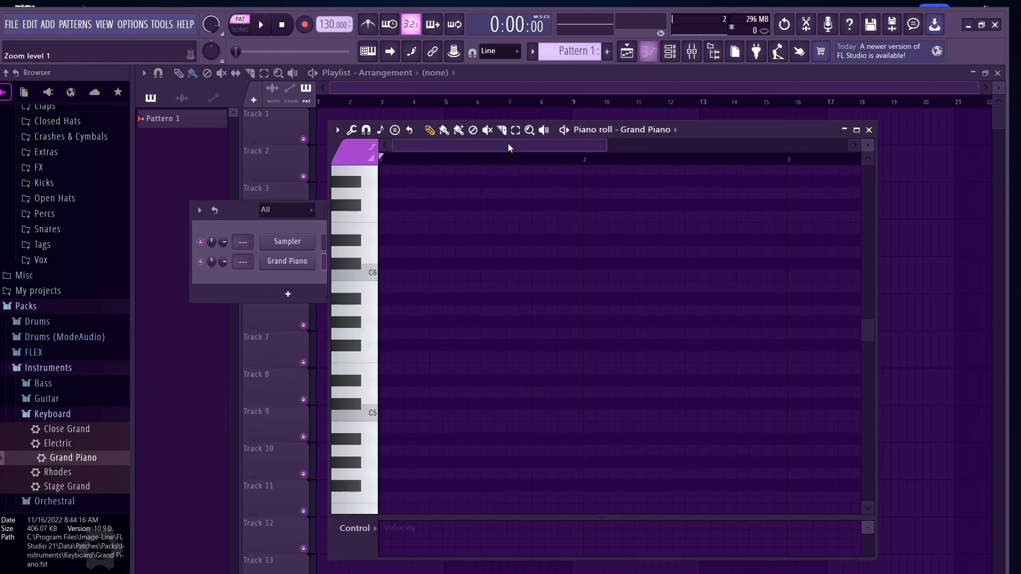
{"action": "left_click", "coordinate": [857, 130]}
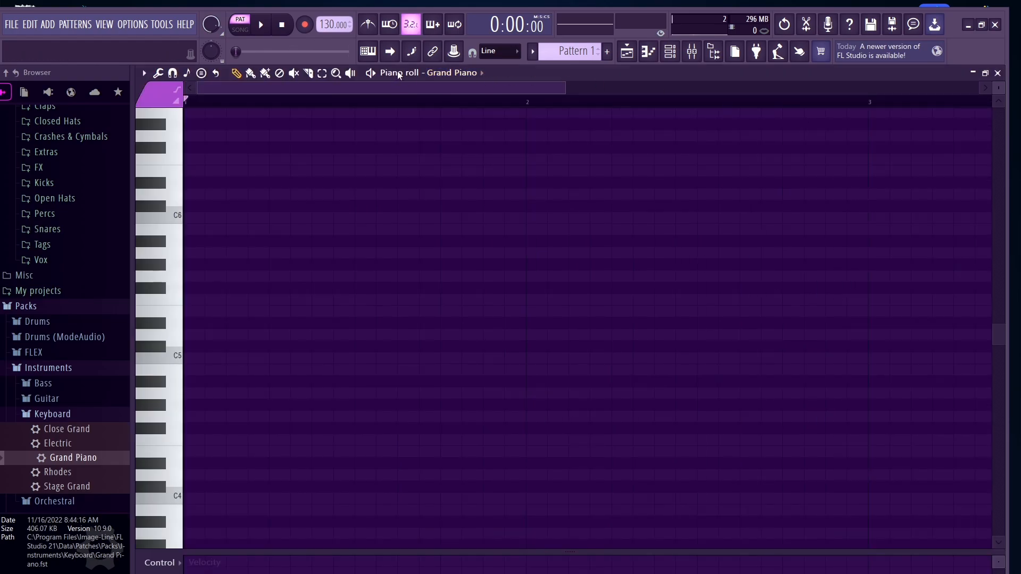
{"action": "left_click", "coordinate": [441, 75]}
{"action": "left_click", "coordinate": [457, 95]}
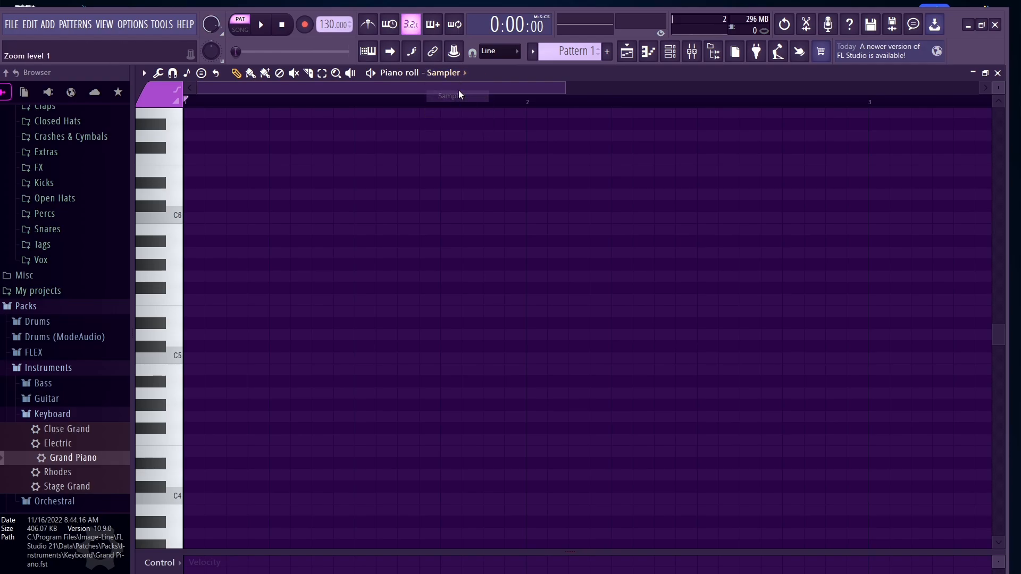
{"action": "left_click", "coordinate": [457, 79]}
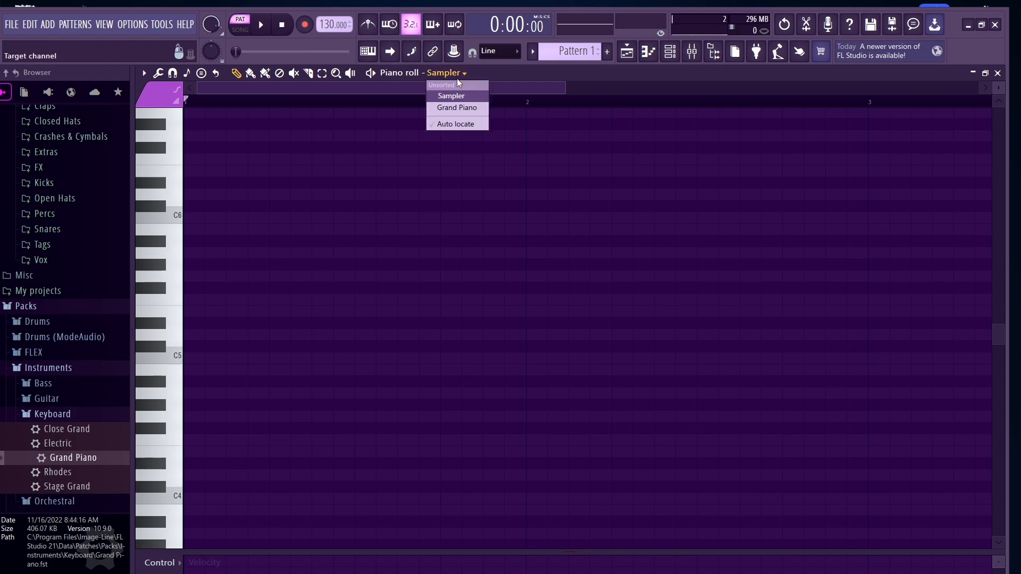
{"action": "left_click", "coordinate": [451, 109]}
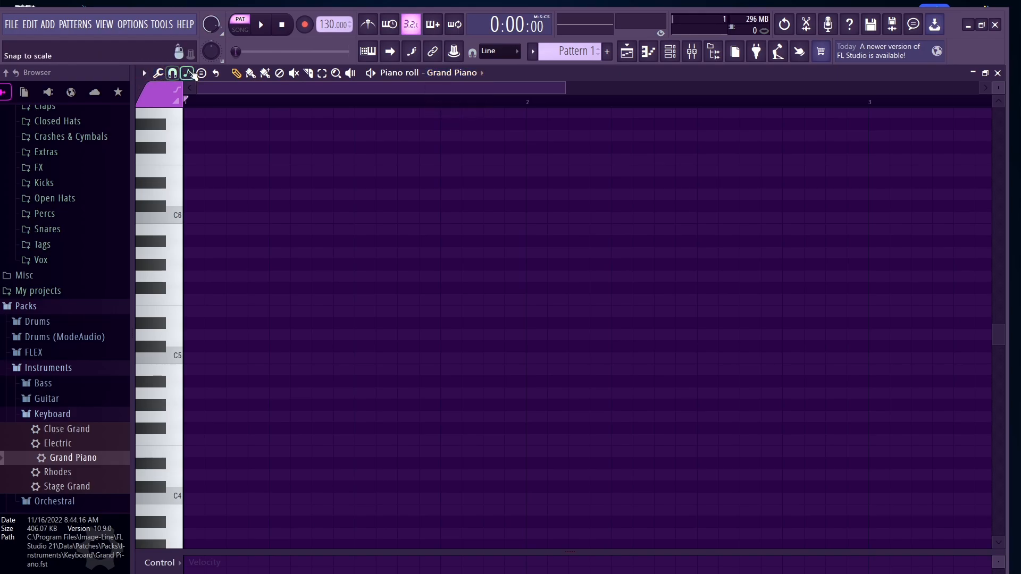
Step: Set the piano roll's scale highlighting to Minor Natural (Aeolian)
{"action": "left_click", "coordinate": [251, 73]}
{"action": "left_click", "coordinate": [279, 74]}
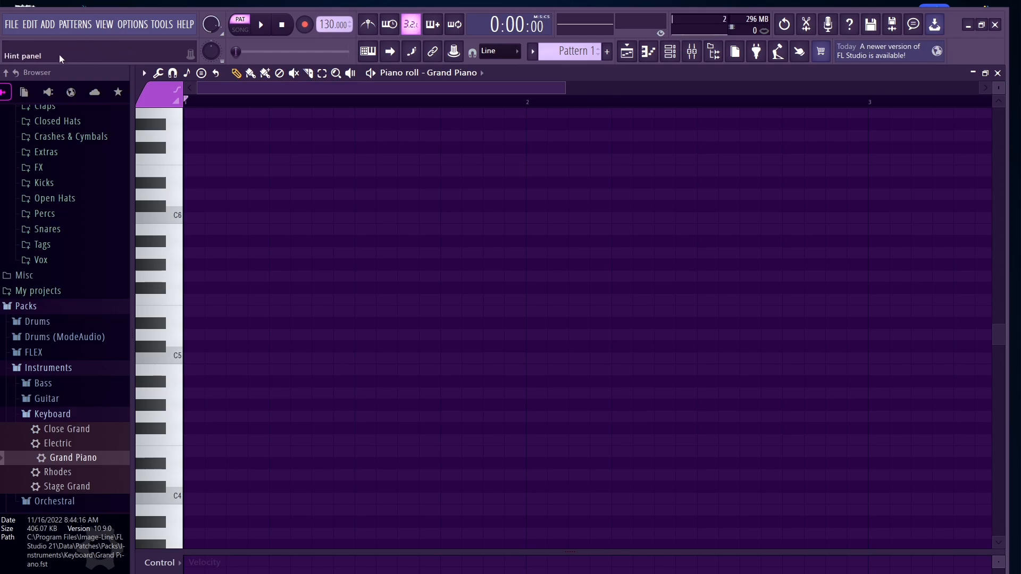
{"action": "left_click", "coordinate": [145, 74]}
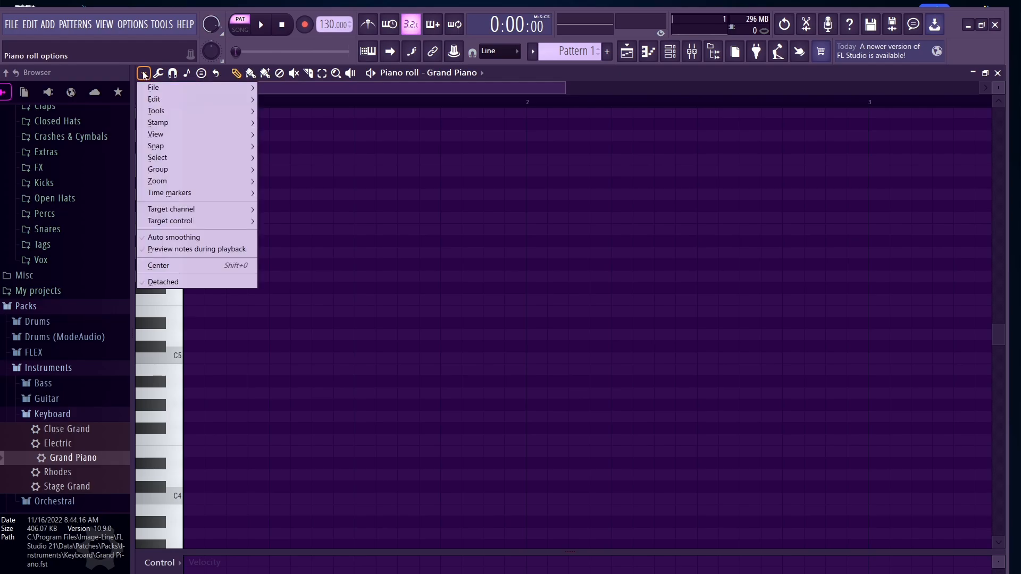
{"action": "mouse_move", "coordinate": [169, 133]}
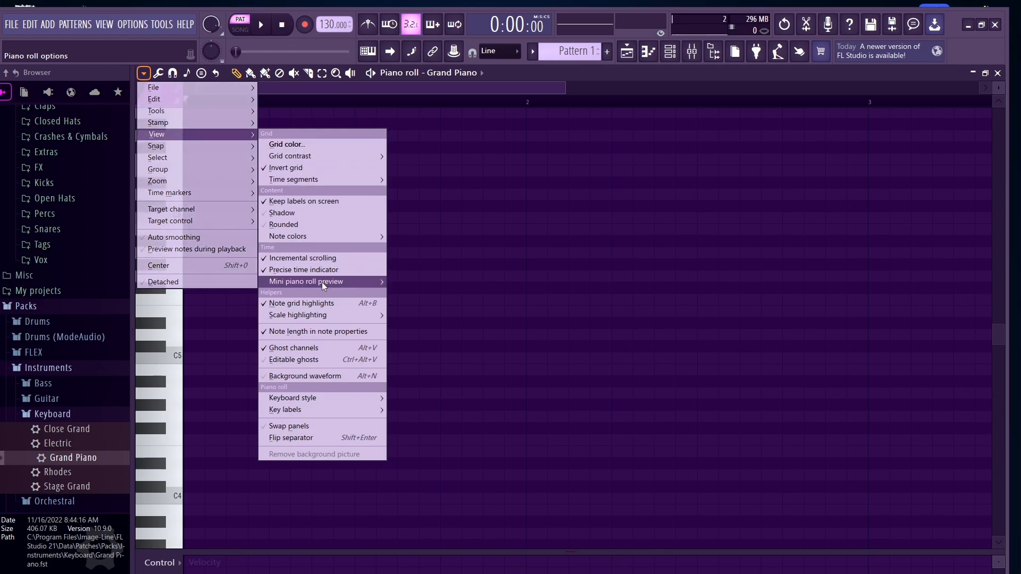
{"action": "mouse_move", "coordinate": [324, 318]}
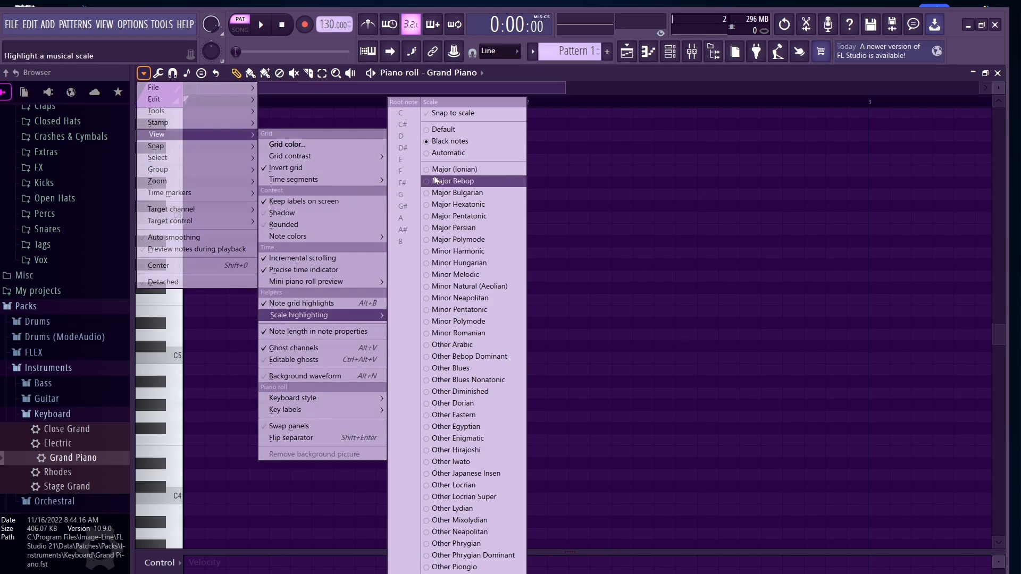
{"action": "left_click", "coordinate": [427, 287]}
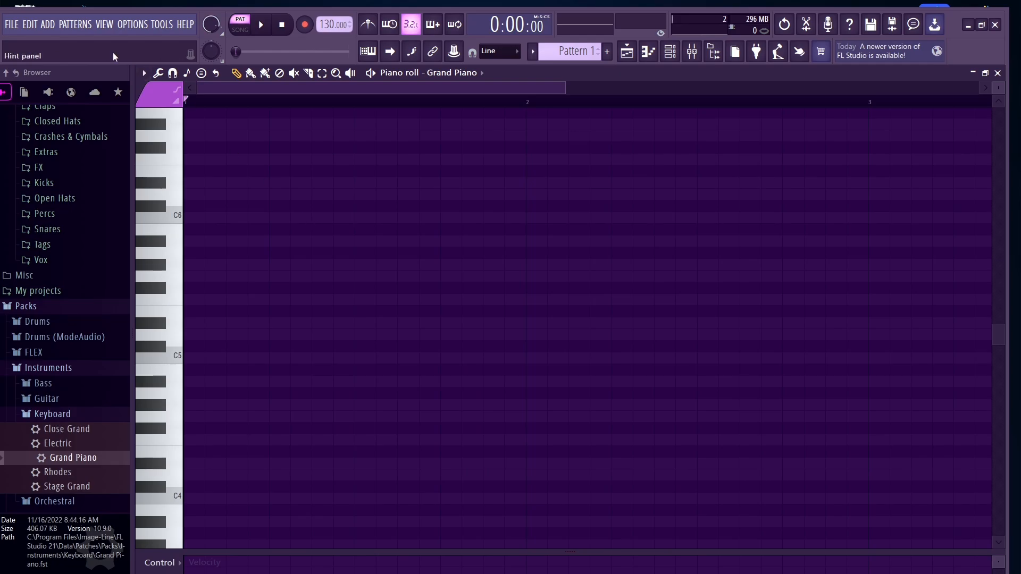
Step: Set the scale highlighting root note to F#
{"action": "left_click", "coordinate": [143, 73]}
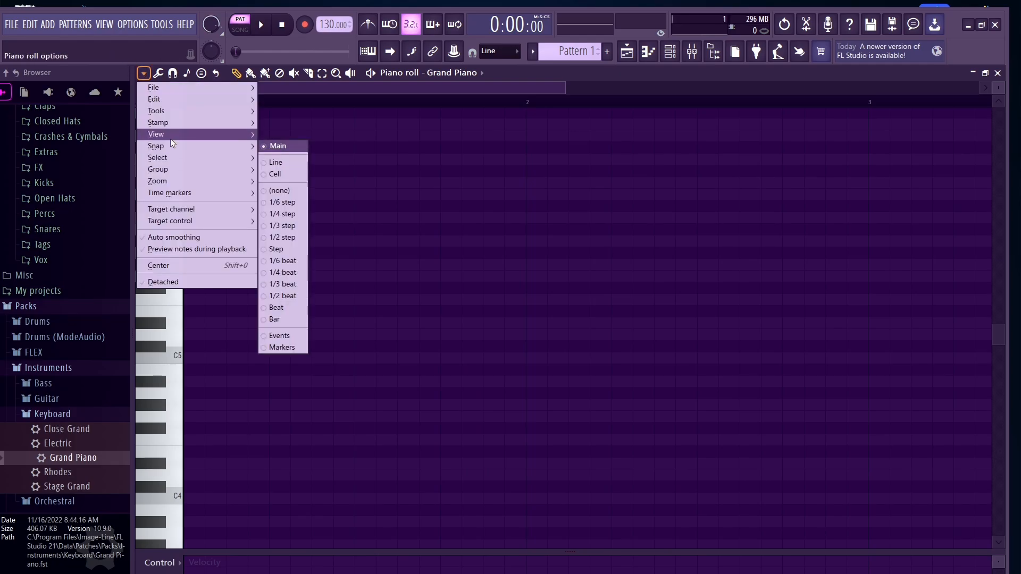
{"action": "mouse_move", "coordinate": [246, 151]}
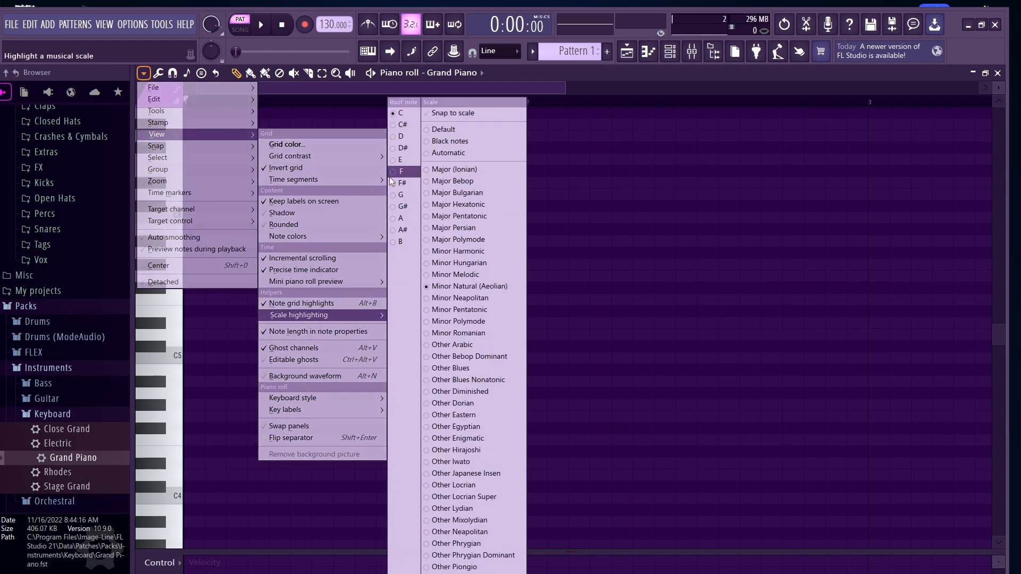
{"action": "left_click", "coordinate": [393, 183]}
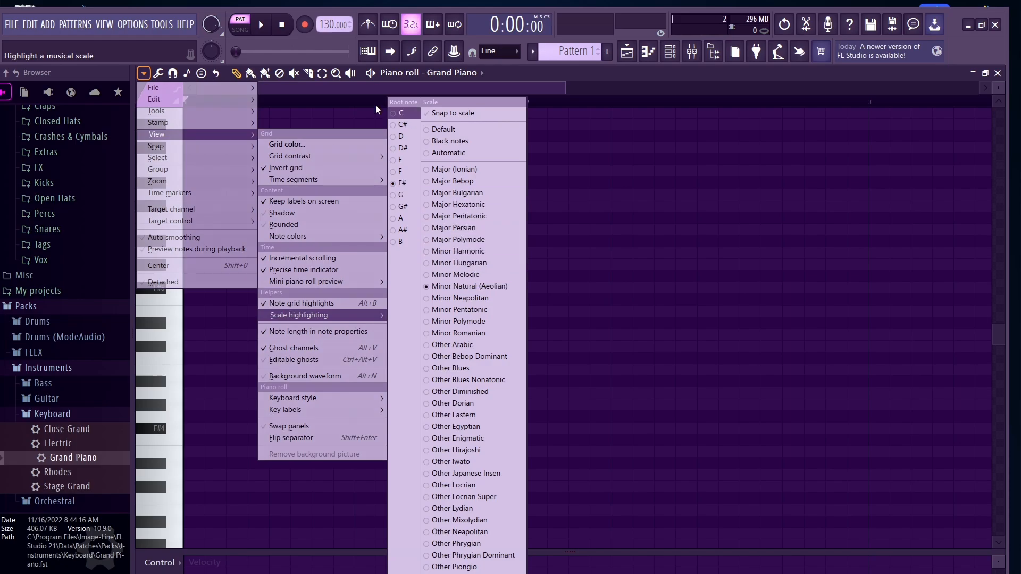
{"action": "left_click", "coordinate": [146, 72]}
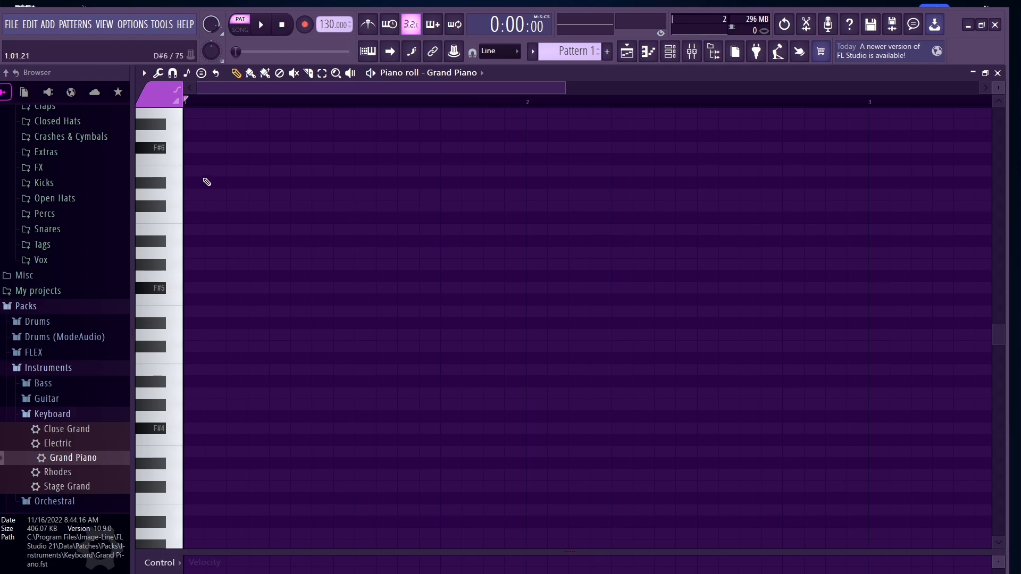
Step: Place an F#4 note about one beat long at the pattern start and set the tempo to 140 BPM
{"action": "left_click", "coordinate": [187, 429]}
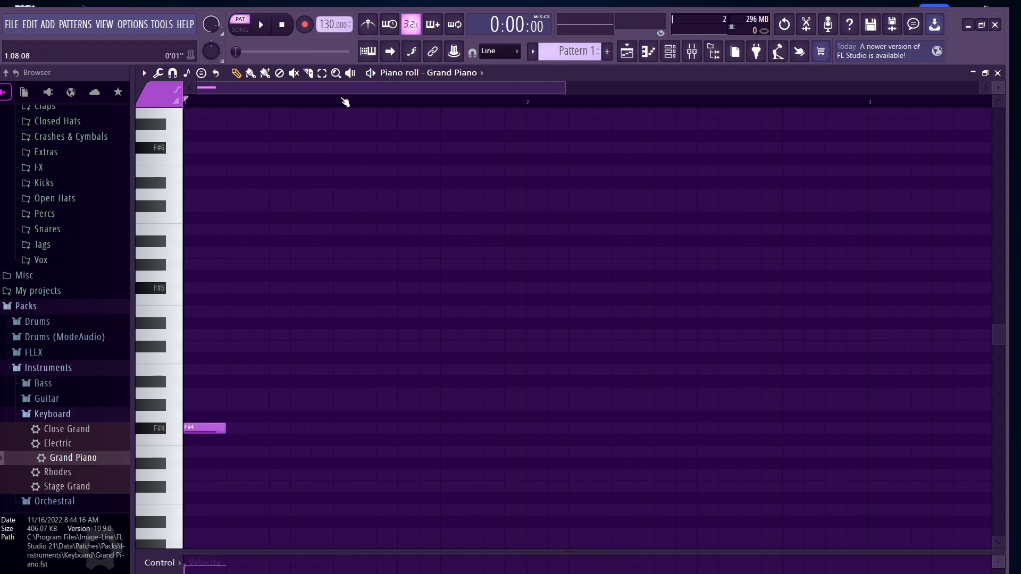
{"action": "scroll", "coordinate": [334, 25], "scroll_direction": "up", "scroll_amount": 2}
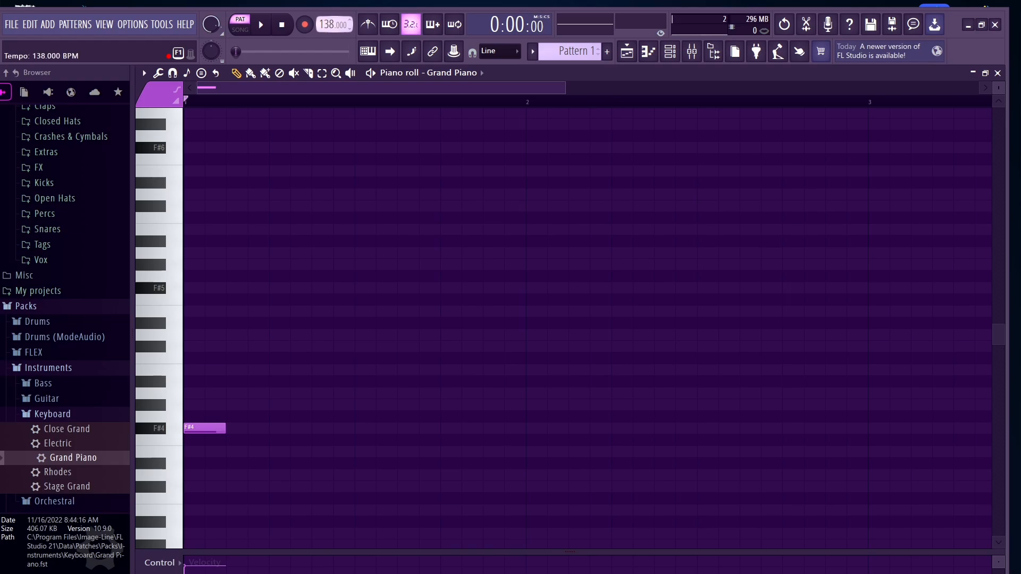
{"action": "scroll", "coordinate": [334, 24], "scroll_direction": "up", "scroll_amount": 1}
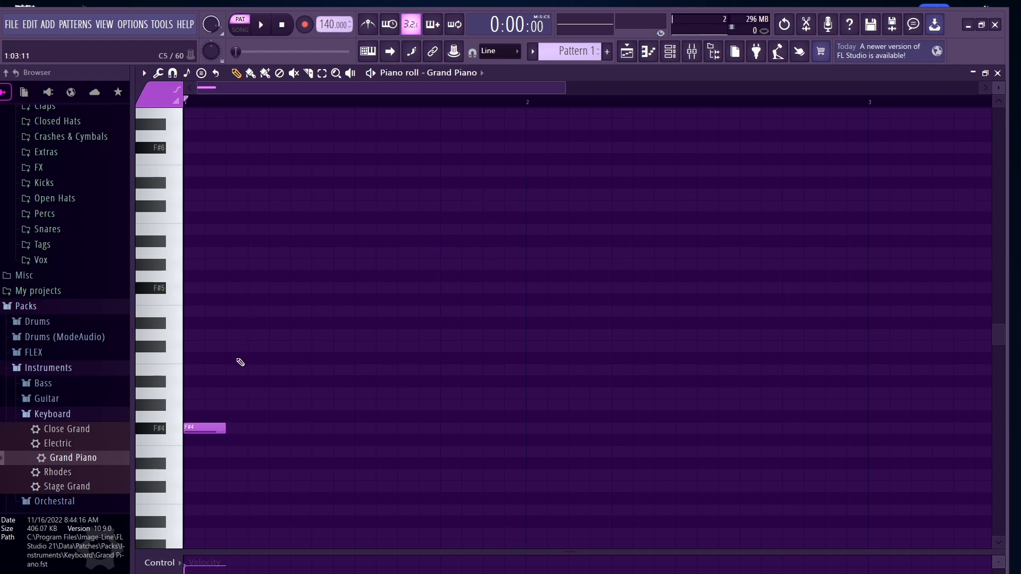
{"action": "left_click_drag", "start_coordinate": [225, 428], "coordinate": [269, 429]}
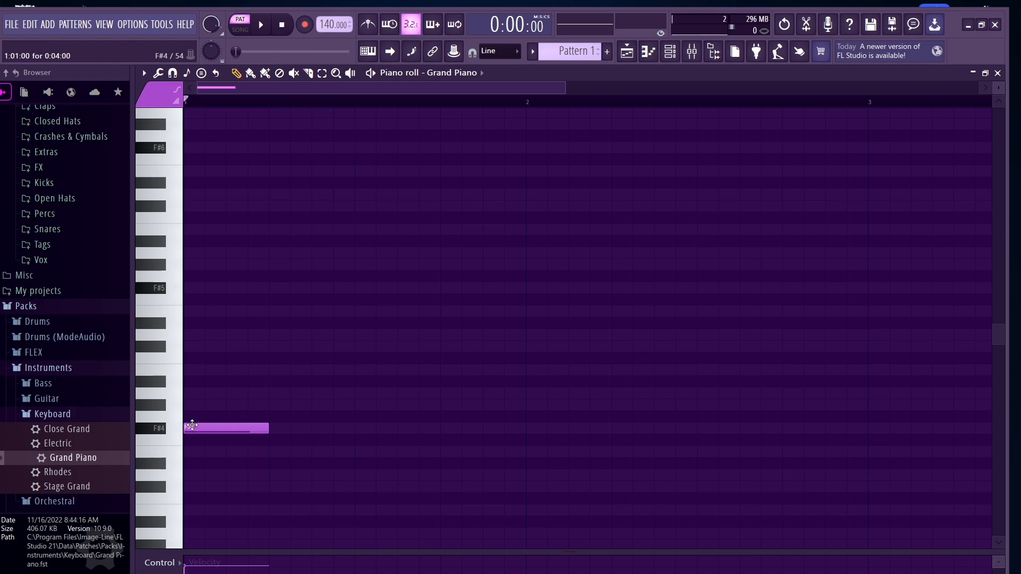
Step: Add A4 and C#5 notes of the same length above the F#4 to form an F# minor chord
{"action": "left_click", "coordinate": [189, 393]}
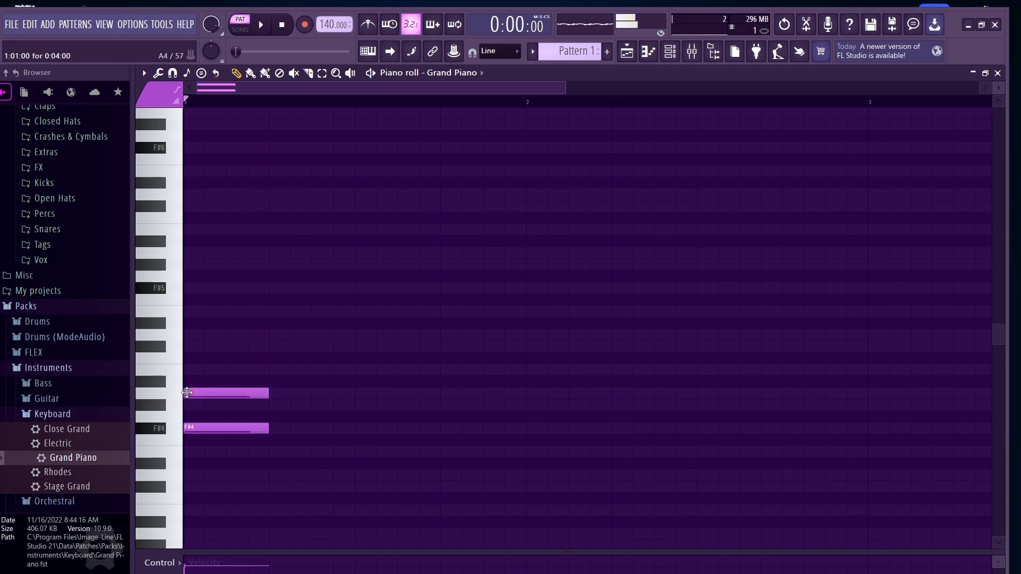
{"action": "left_click", "coordinate": [189, 393]}
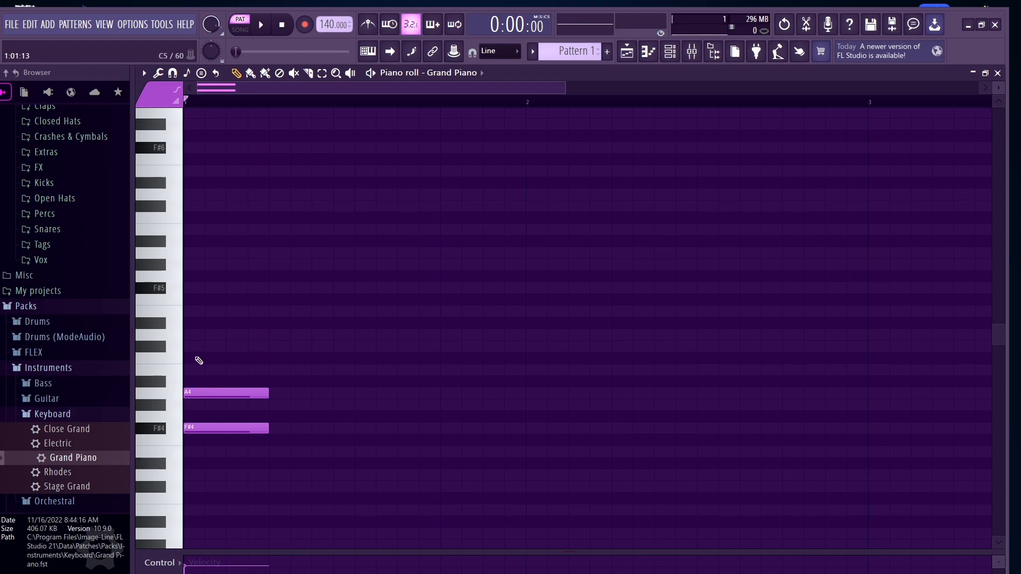
{"action": "left_click", "coordinate": [189, 346]}
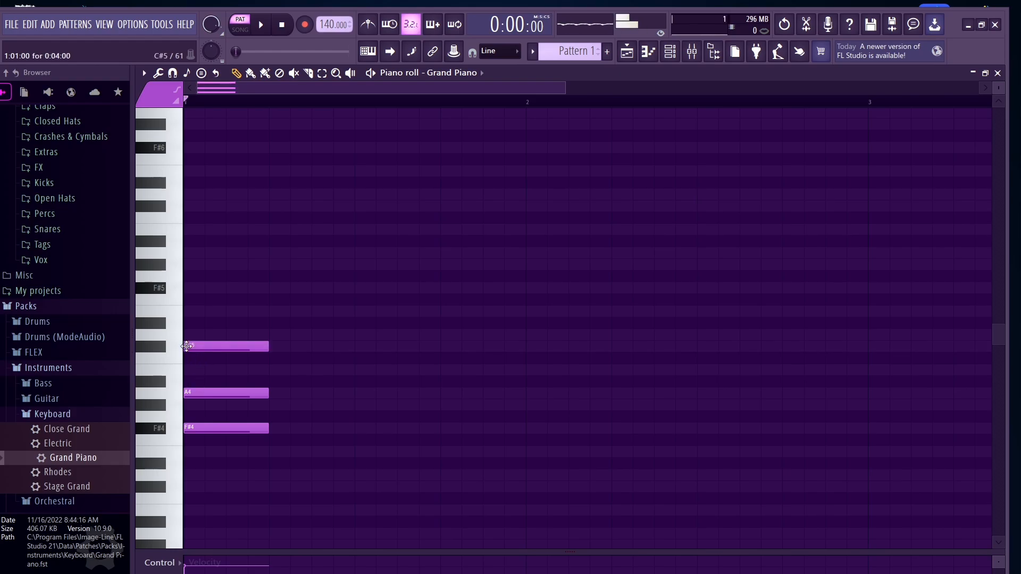
{"action": "left_click", "coordinate": [215, 393]}
{"action": "left_click_drag", "start_coordinate": [215, 387], "coordinate": [217, 382]}
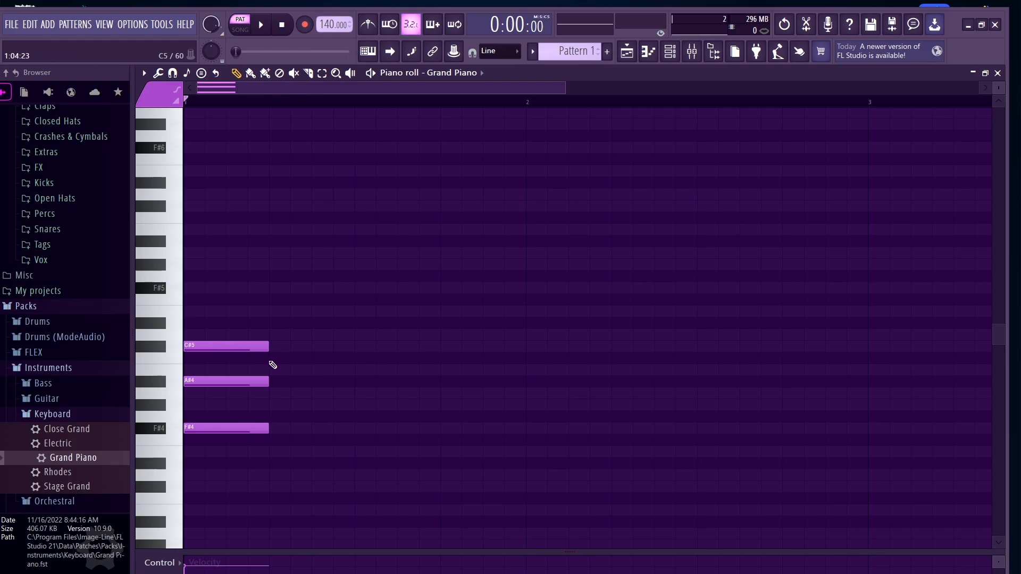
{"action": "left_click_drag", "start_coordinate": [228, 381], "coordinate": [226, 395]}
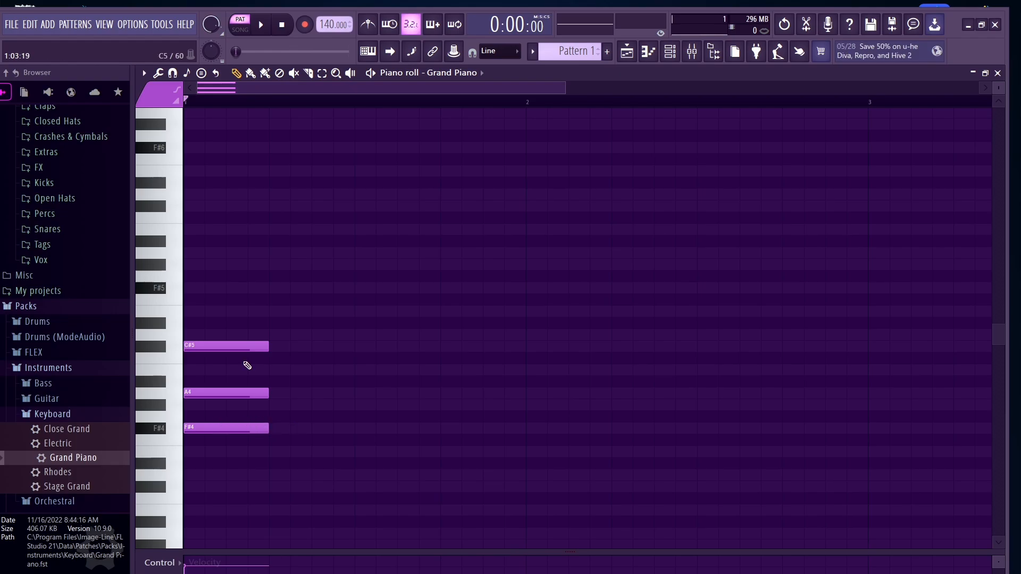
Step: Lengthen the F#4, A4 and C#5 chord notes to one full bar each and play the pattern back
{"action": "key", "text": "space"}
{"action": "key", "text": "space"}
{"action": "scroll", "coordinate": [267, 357], "scroll_direction": "down", "scroll_amount": 3}
{"action": "scroll", "coordinate": [244, 349], "scroll_direction": "down", "scroll_amount": 1}
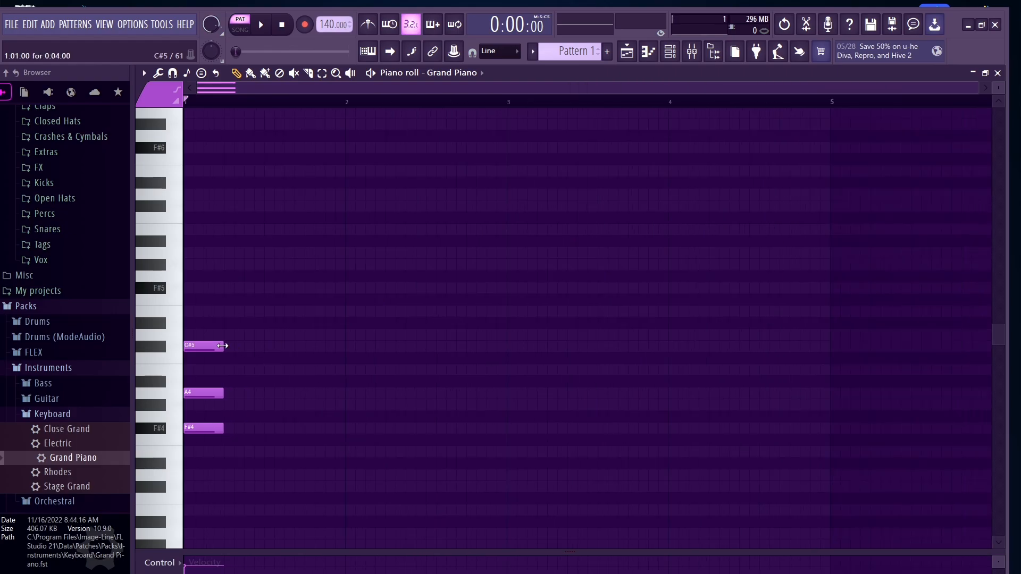
{"action": "left_click_drag", "start_coordinate": [223, 347], "coordinate": [341, 347]}
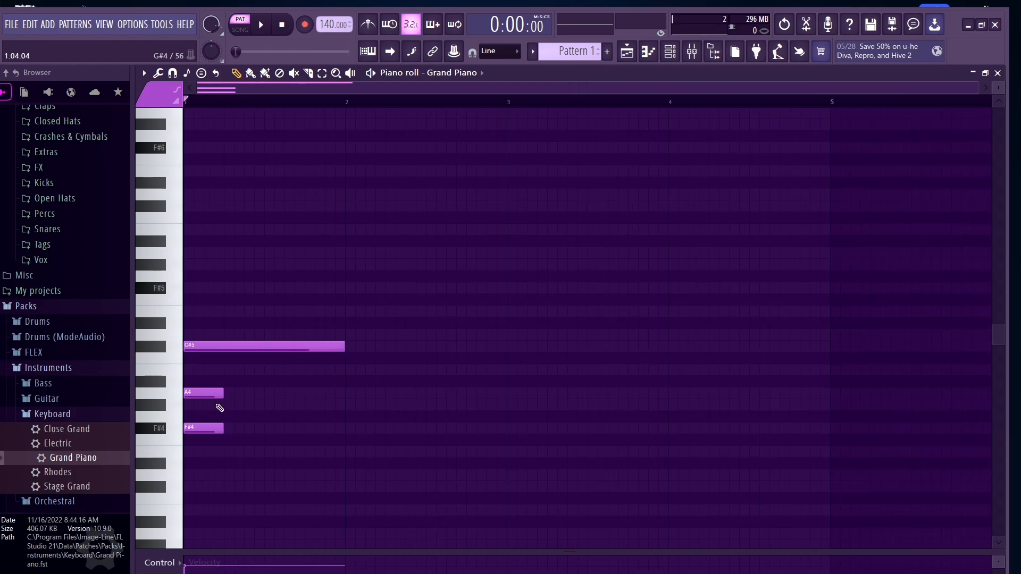
{"action": "left_click_drag", "start_coordinate": [222, 394], "coordinate": [344, 397]}
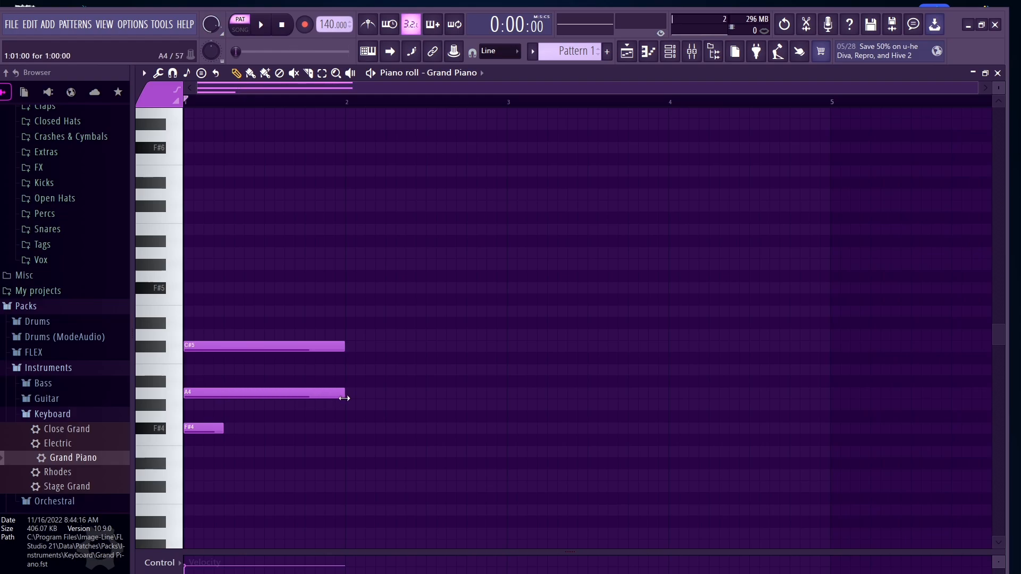
{"action": "left_click_drag", "start_coordinate": [224, 432], "coordinate": [346, 425]}
{"action": "key", "text": "space"}
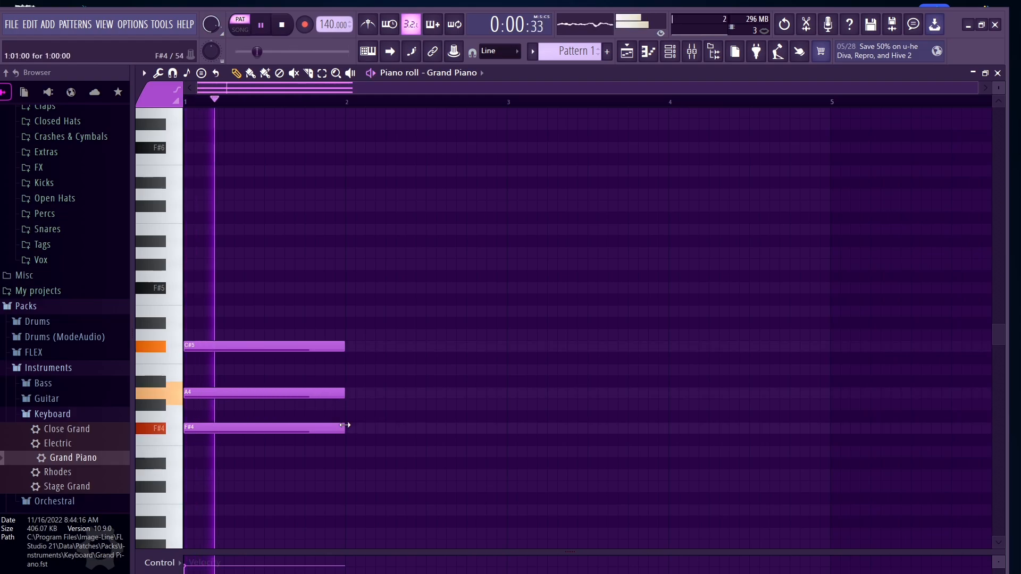
{"action": "key", "text": "space"}
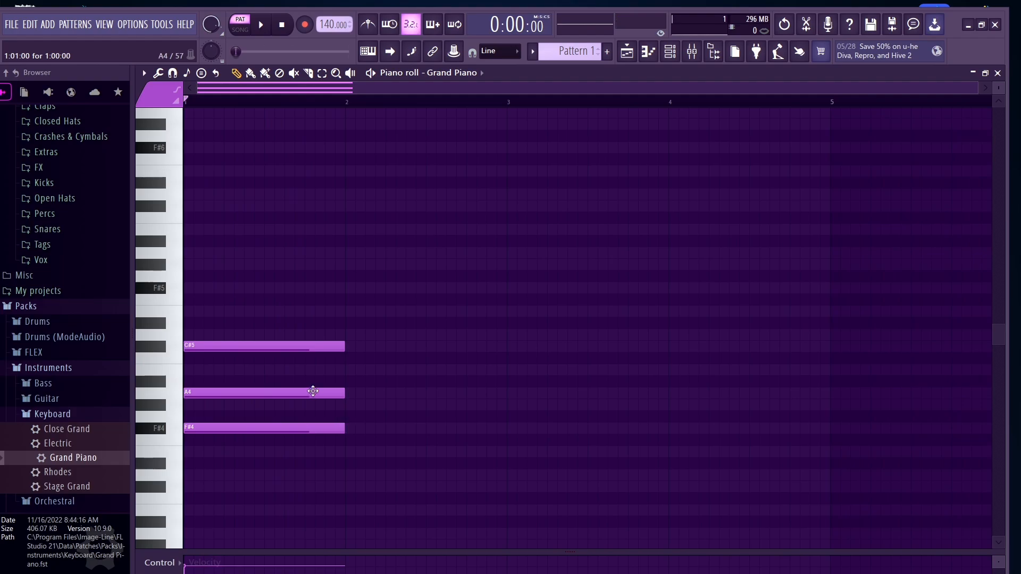
Step: Add one-bar root notes D4 at bar 2, E4 at bar 3 and F#4 at bar 4
{"action": "scroll", "coordinate": [410, 394], "scroll_direction": "down", "scroll_amount": 3}
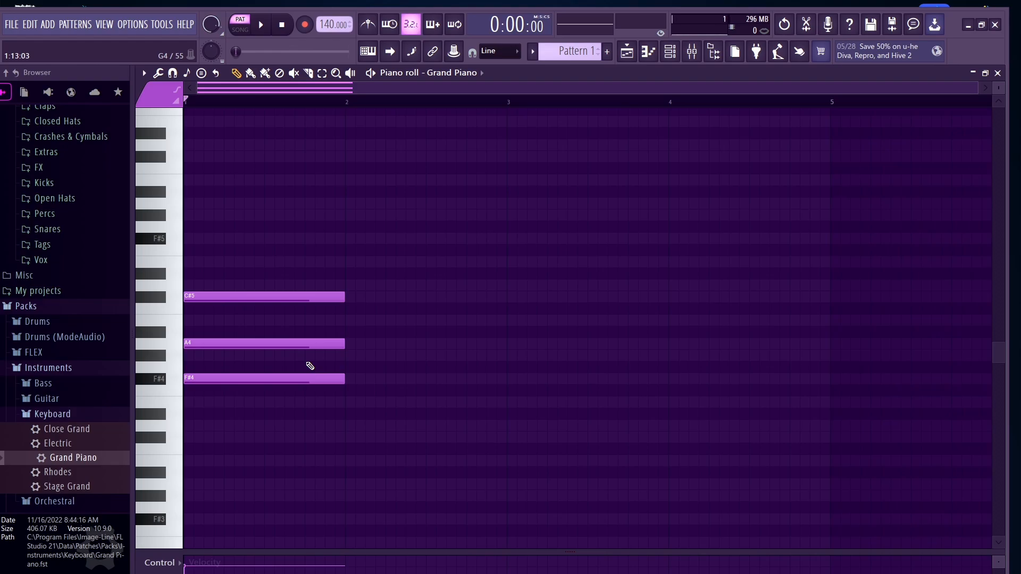
{"action": "left_click", "coordinate": [348, 403]}
{"action": "left_click_drag", "start_coordinate": [373, 402], "coordinate": [373, 425]}
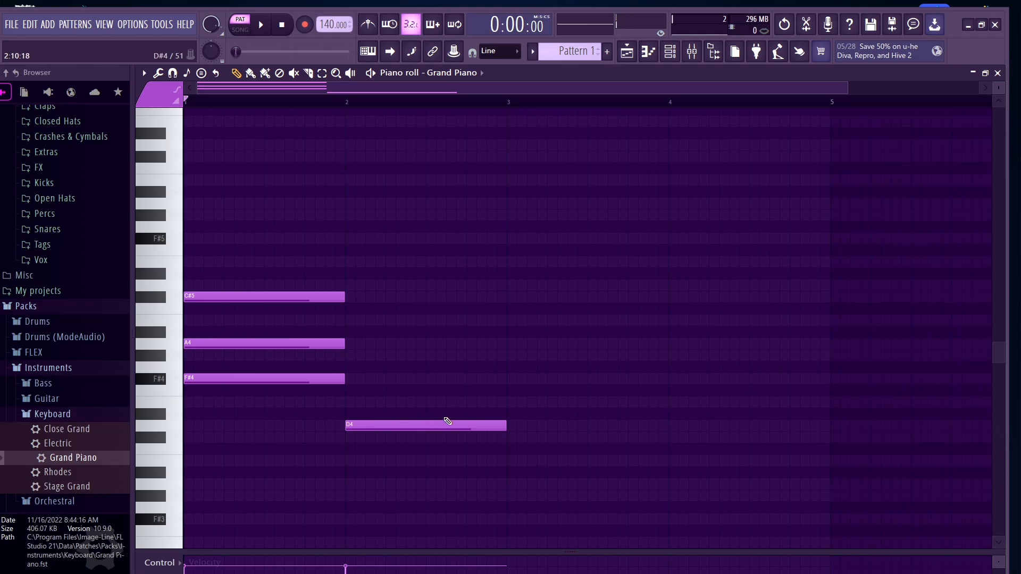
{"action": "left_click", "coordinate": [511, 405]}
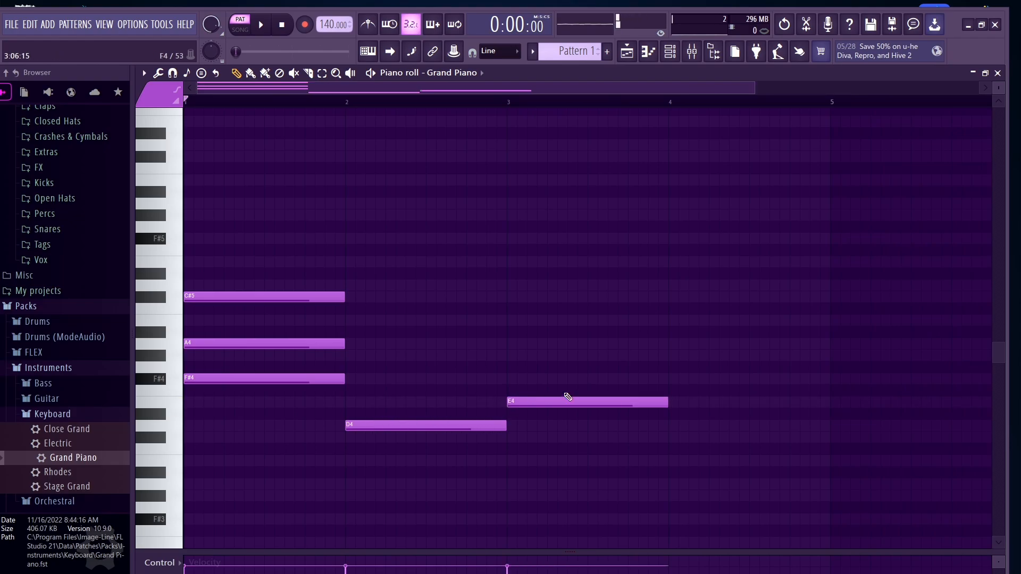
{"action": "left_click", "coordinate": [672, 381]}
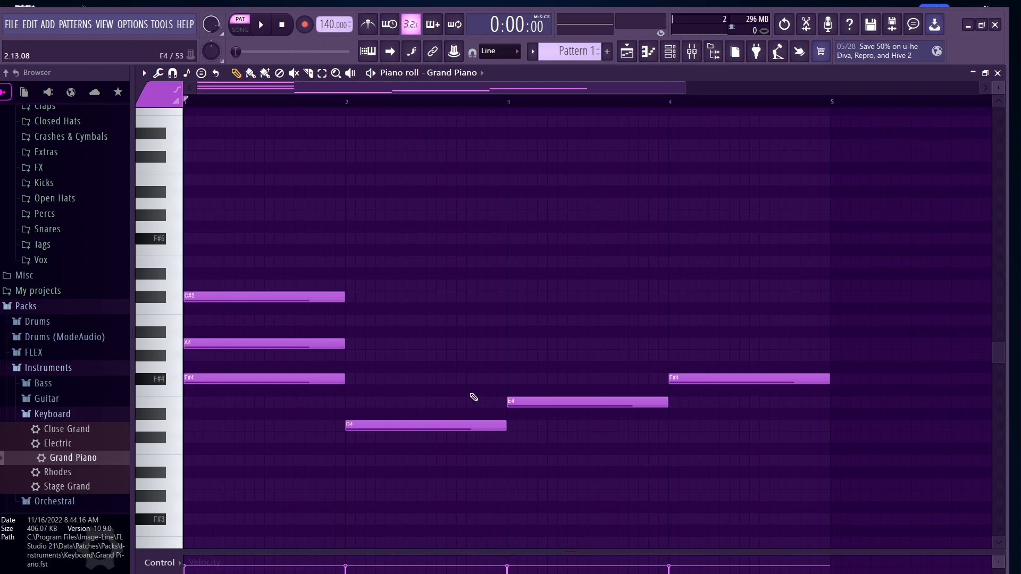
Step: Add F#4 and A4 above the D4 at bar 2 to form a D major chord, then play it
{"action": "left_click", "coordinate": [352, 380]}
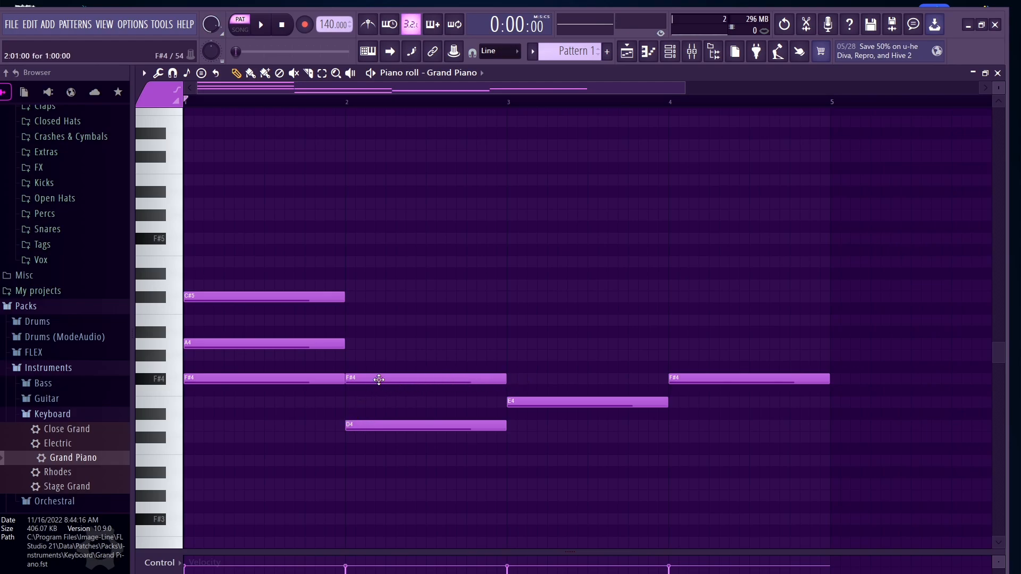
{"action": "left_click", "coordinate": [355, 347]}
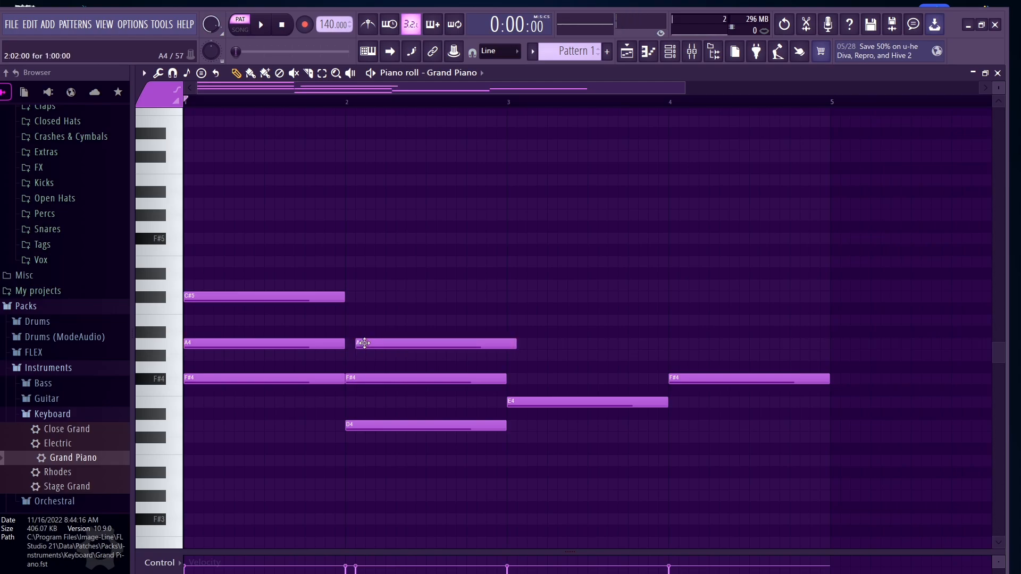
{"action": "left_click", "coordinate": [355, 344]}
{"action": "key", "text": "space"}
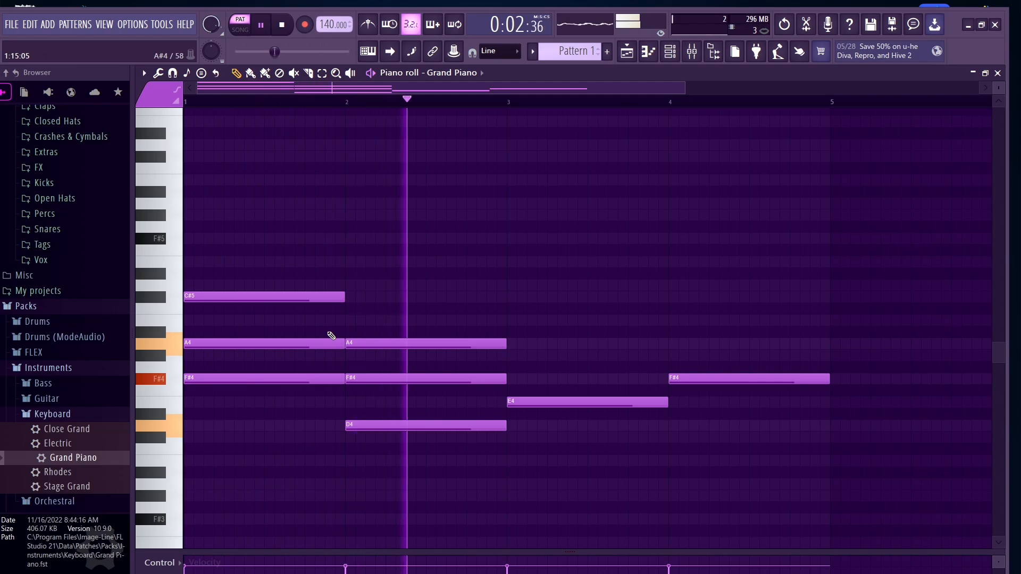
{"action": "key", "text": "space"}
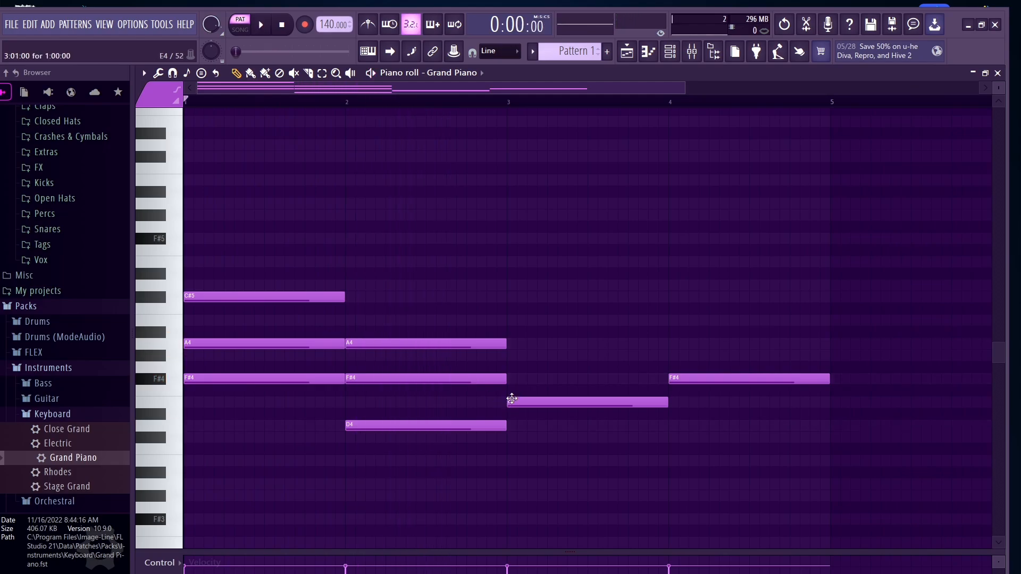
Step: Add G#4 and B4 above the E4 at bar 3 to form an E major chord
{"action": "left_click", "coordinate": [515, 359]}
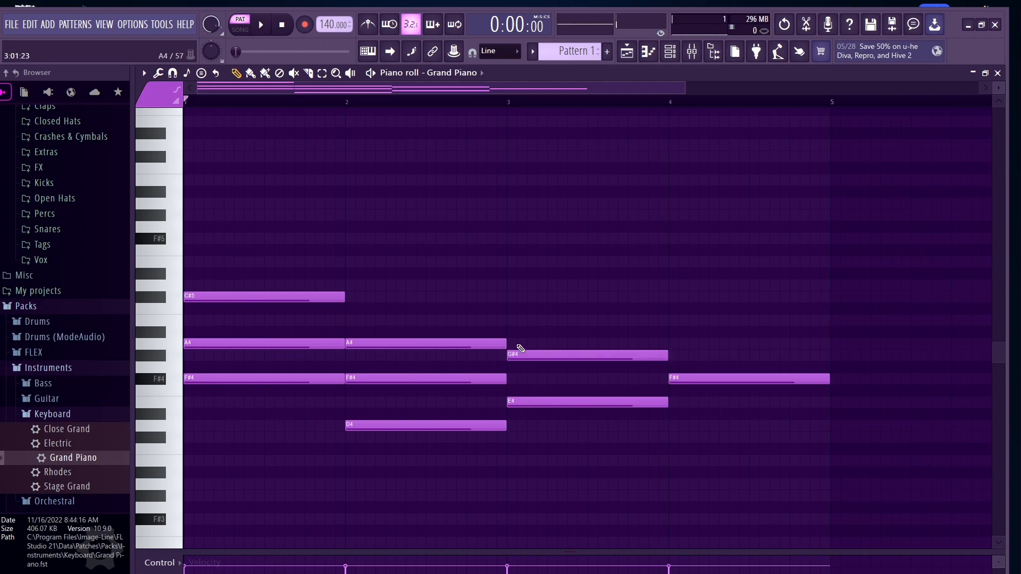
{"action": "left_click", "coordinate": [516, 323]}
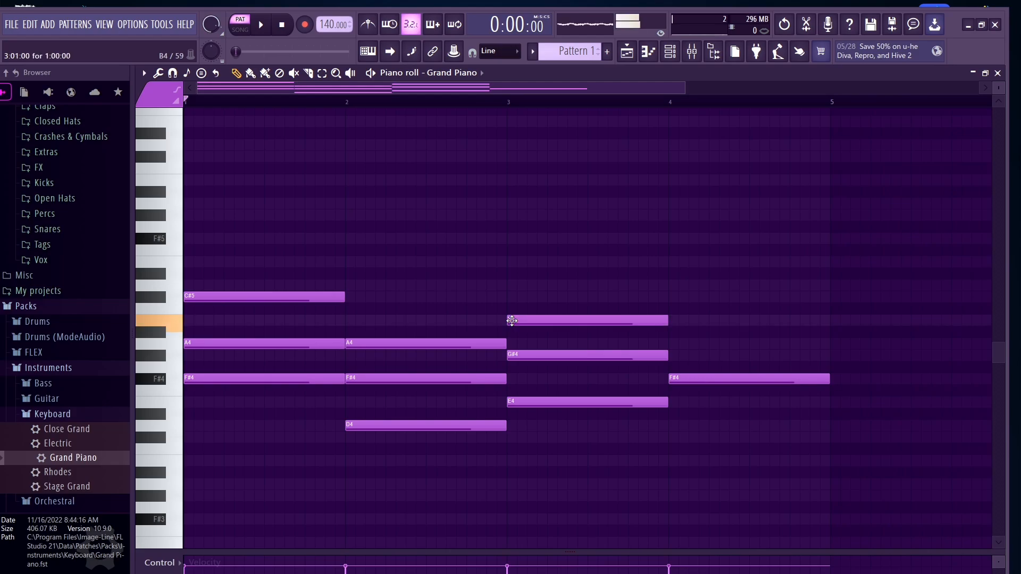
Step: Add A4 and C#5 above the F#4 at bar 4 and play the progression
{"action": "left_click", "coordinate": [718, 343]}
{"action": "left_click", "coordinate": [752, 297]}
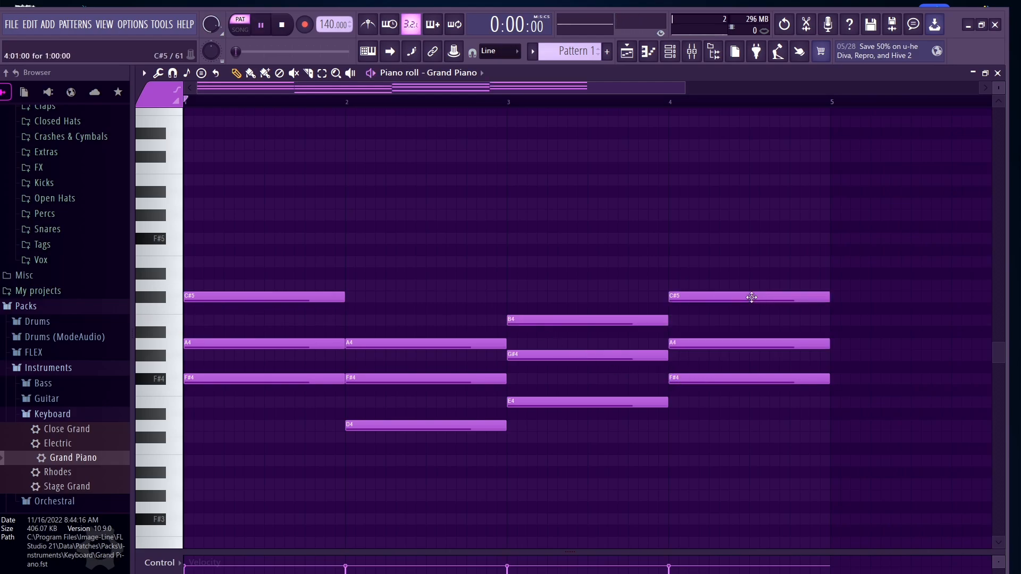
{"action": "key", "text": "space"}
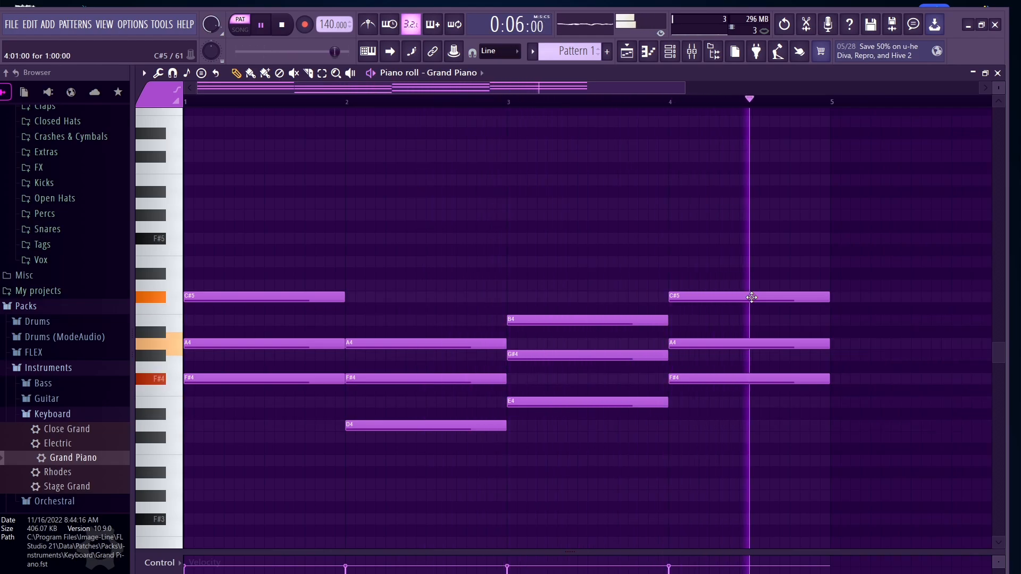
{"action": "key", "text": "space"}
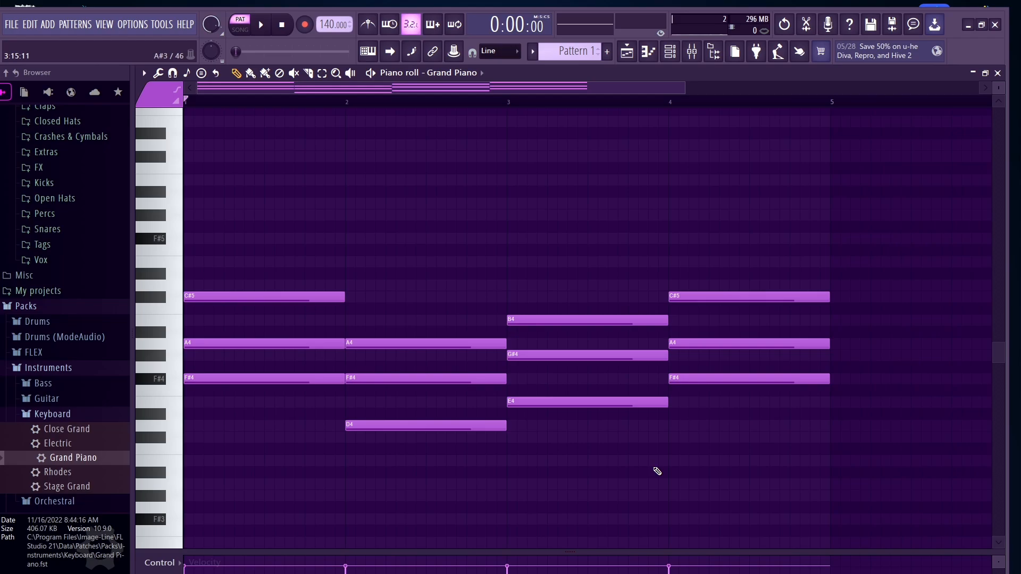
Step: Rework the bar 4 chord into an A major chord of A4, C#5 and E5, then play it
{"action": "left_click_drag", "start_coordinate": [739, 432], "coordinate": [748, 269]}
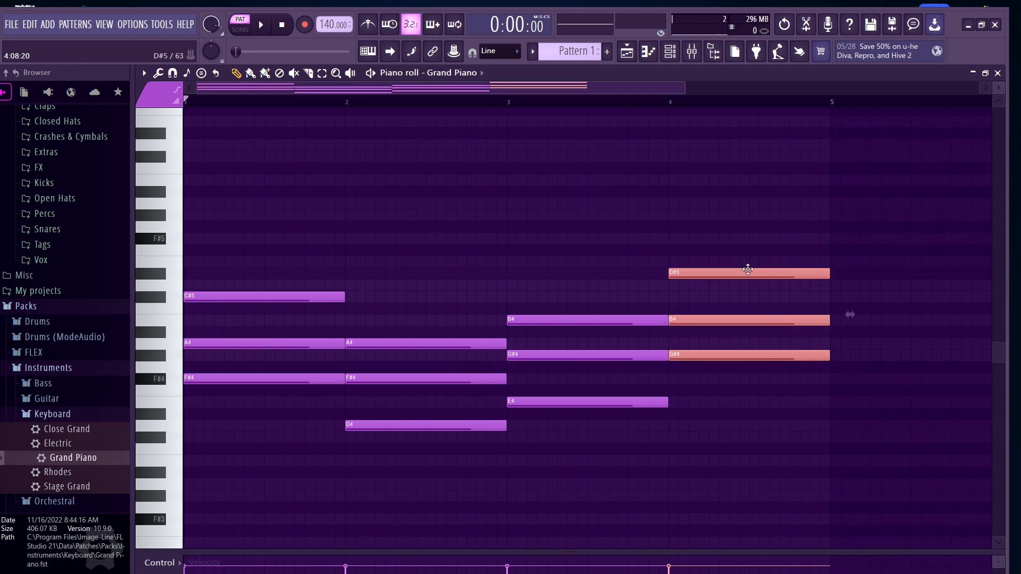
{"action": "left_click", "coordinate": [747, 277]}
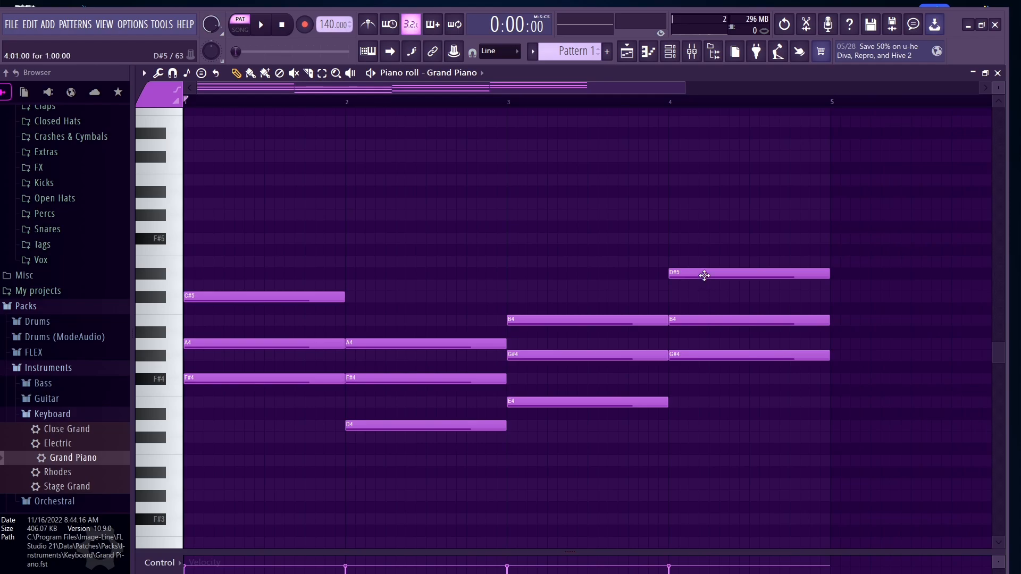
{"action": "left_click", "coordinate": [694, 351]}
{"action": "left_click_drag", "start_coordinate": [694, 350], "coordinate": [698, 303]}
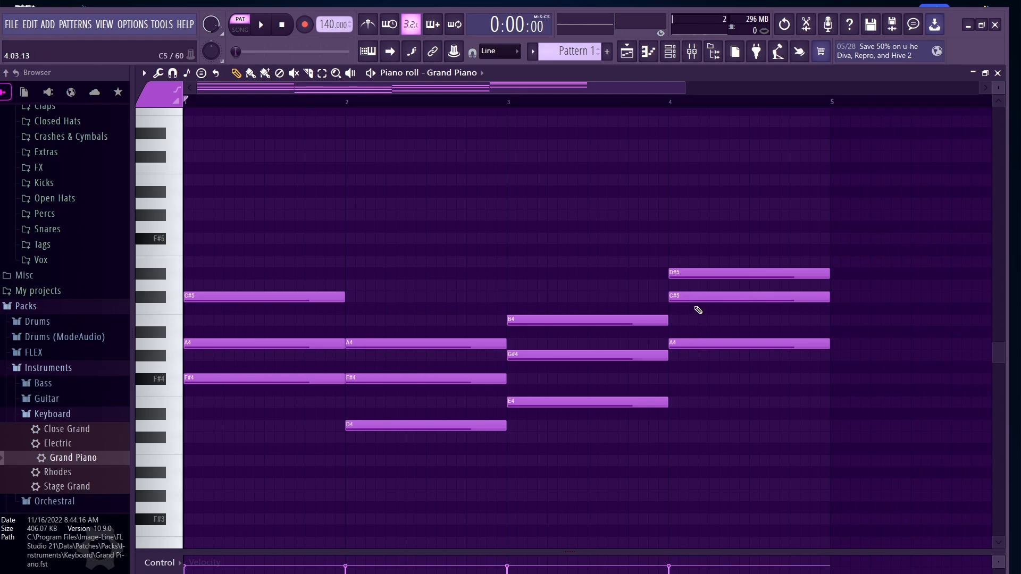
{"action": "left_click", "coordinate": [702, 276]}
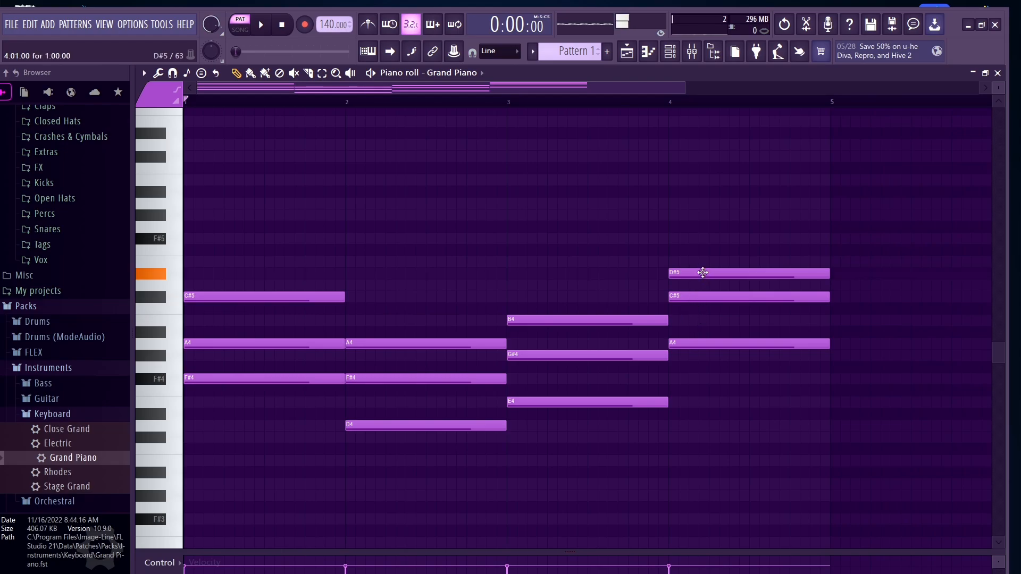
{"action": "left_click_drag", "start_coordinate": [704, 268], "coordinate": [702, 265]}
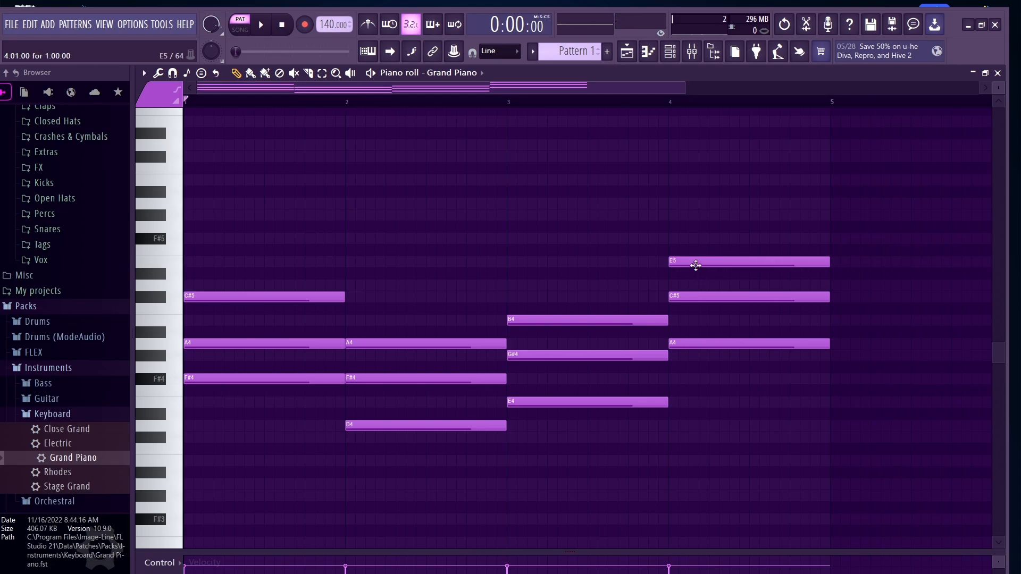
{"action": "key", "text": "space"}
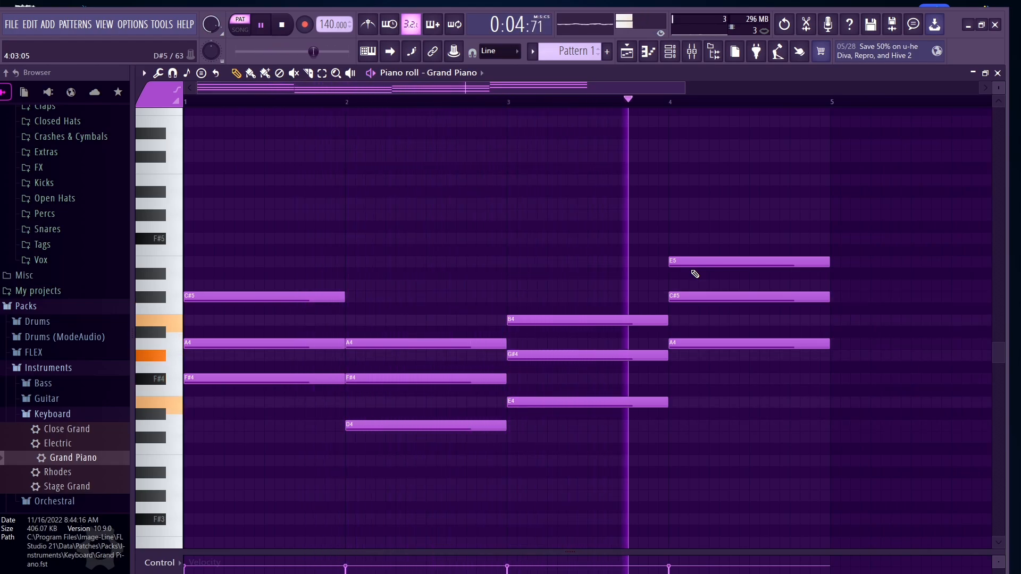
{"action": "key", "text": "space"}
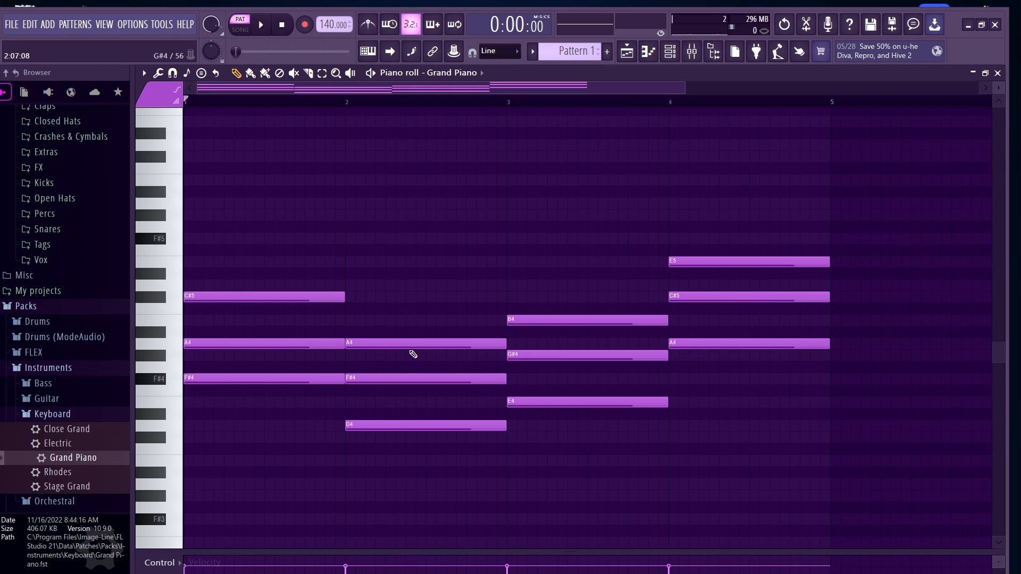
Step: Duplicate the chord roots F#4, D4, E4 and A4 one octave lower as bass notes aligned to each bar, and play it
{"action": "left_click", "coordinate": [300, 379]}
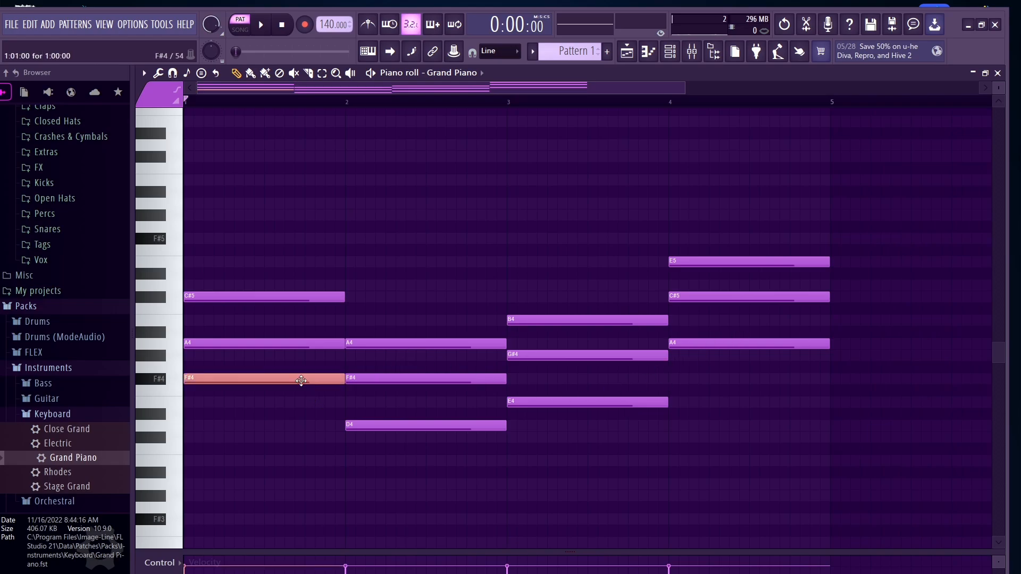
{"action": "left_click", "coordinate": [405, 425], "text": "shift"}
{"action": "left_click", "coordinate": [585, 402], "text": "shift"}
{"action": "left_click", "coordinate": [684, 343], "text": "shift"}
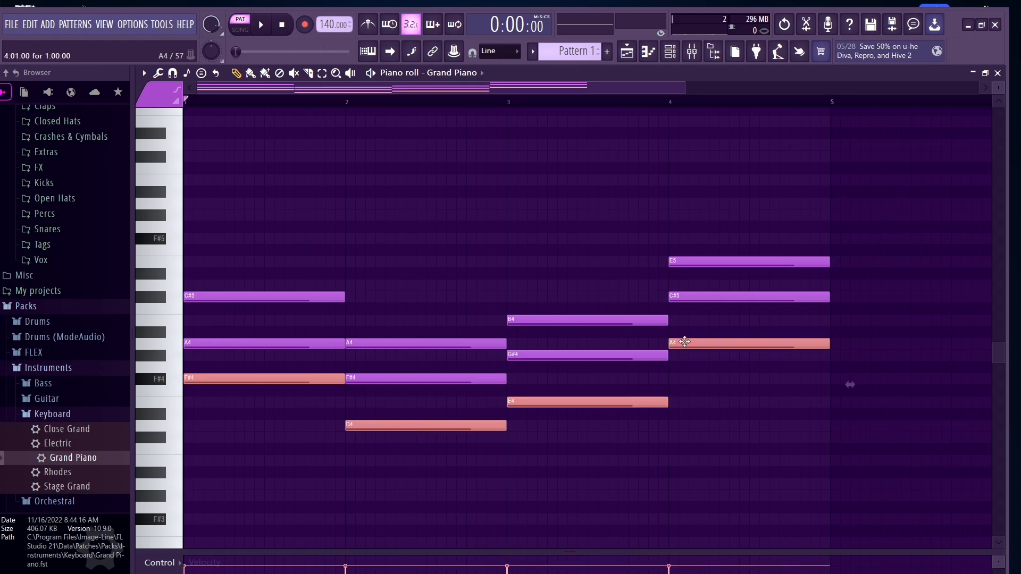
{"action": "key", "text": "ctrl+v"}
{"action": "scroll", "coordinate": [685, 342], "scroll_direction": "down", "scroll_amount": 4}
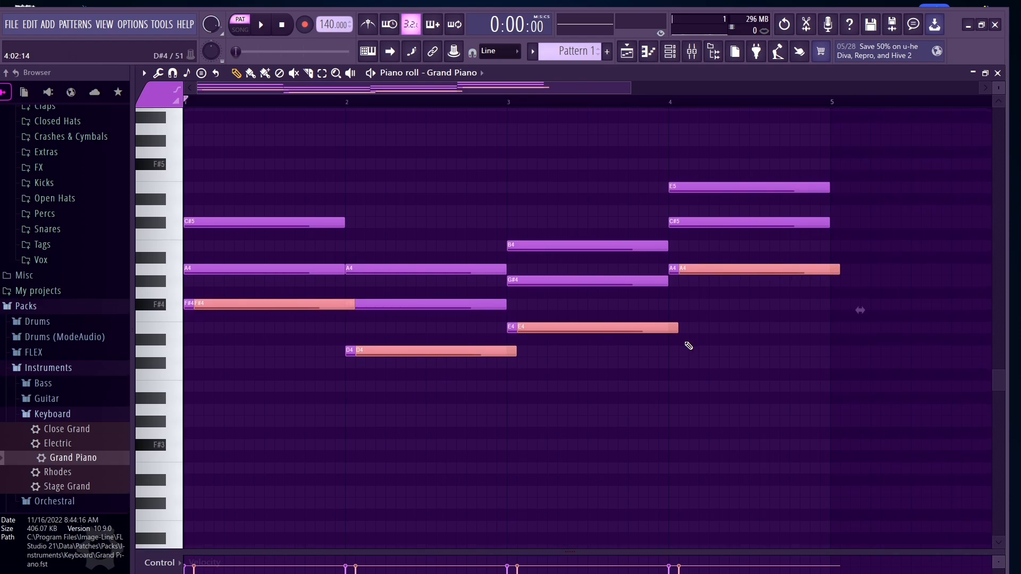
{"action": "key", "text": "ctrl+Down"}
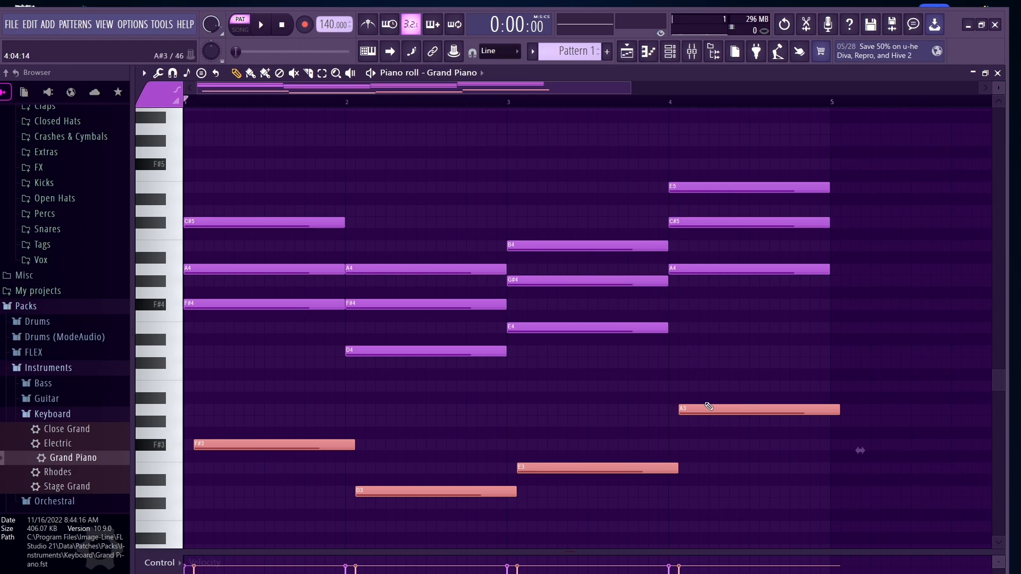
{"action": "left_click_drag", "start_coordinate": [709, 407], "coordinate": [698, 407]}
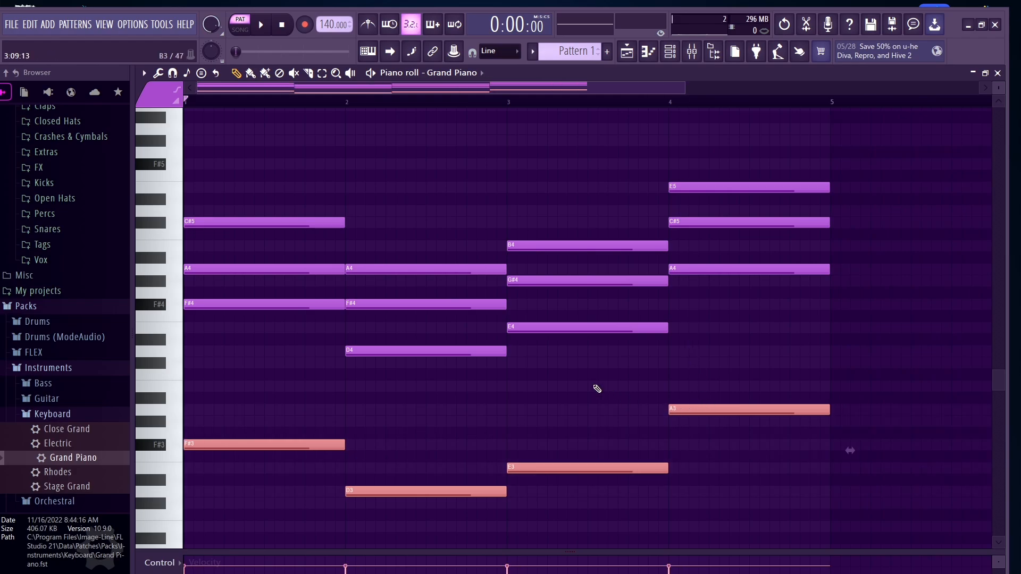
{"action": "key", "text": "space"}
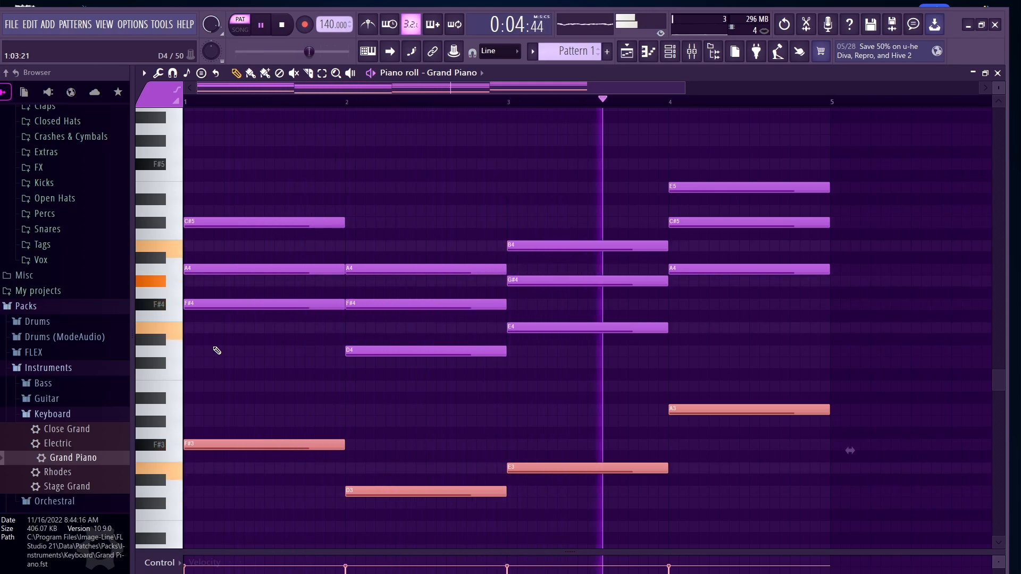
{"action": "key", "text": "space"}
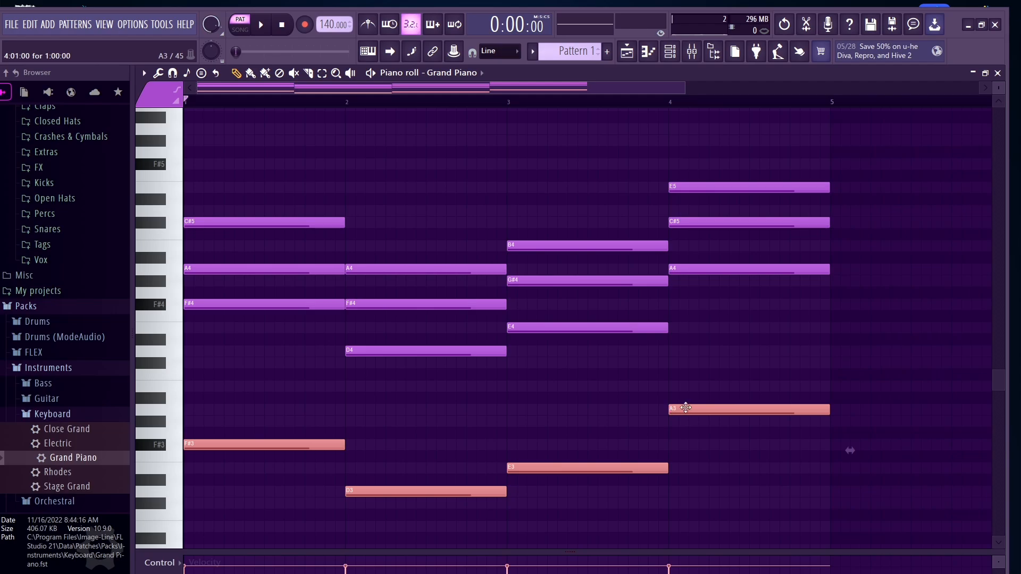
Step: Play back the full four-bar progression
{"action": "scroll", "coordinate": [585, 369], "scroll_direction": "up", "scroll_amount": 2}
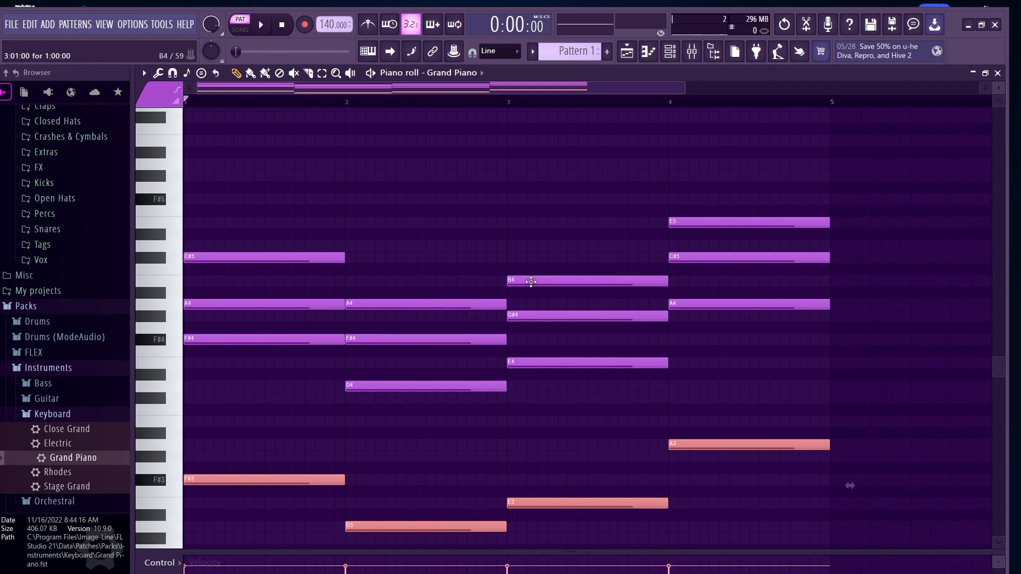
{"action": "key", "text": "space"}
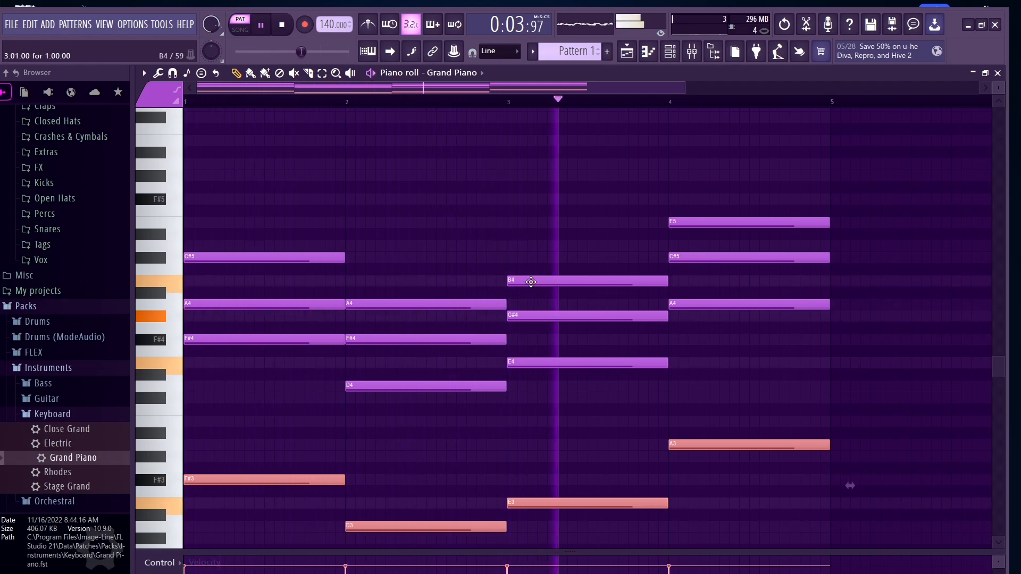
{"action": "key", "text": "space"}
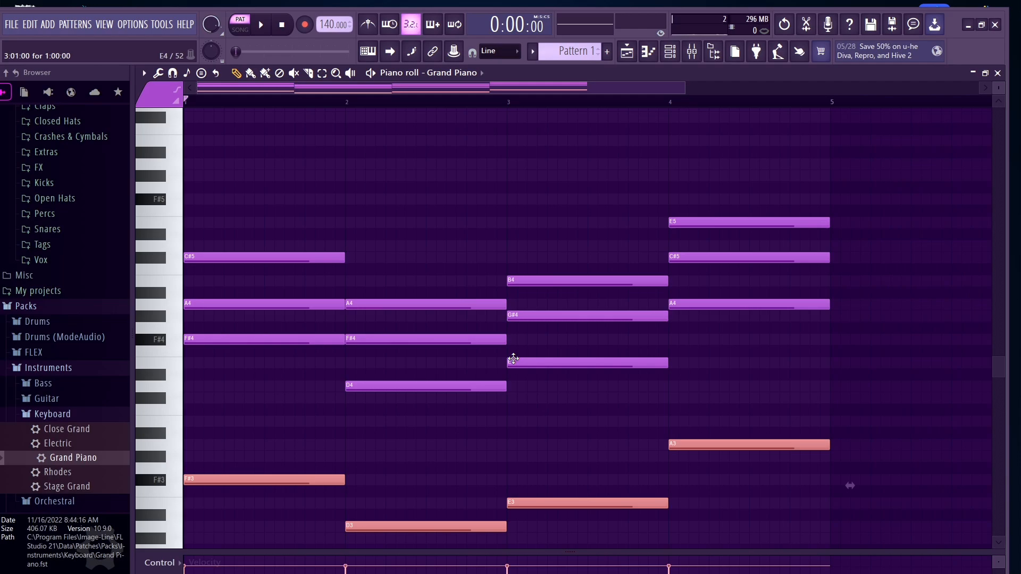
Step: Raise the bar 2 D4 chord note an octave to D5 and play the progression
{"action": "scroll", "coordinate": [473, 338], "scroll_direction": "up", "scroll_amount": 3}
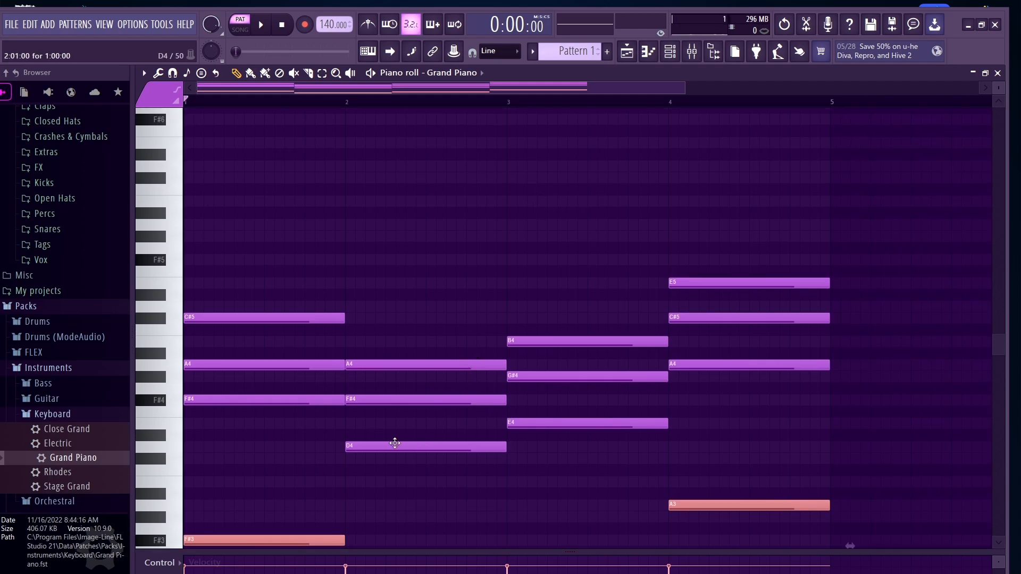
{"action": "left_click", "coordinate": [583, 418]}
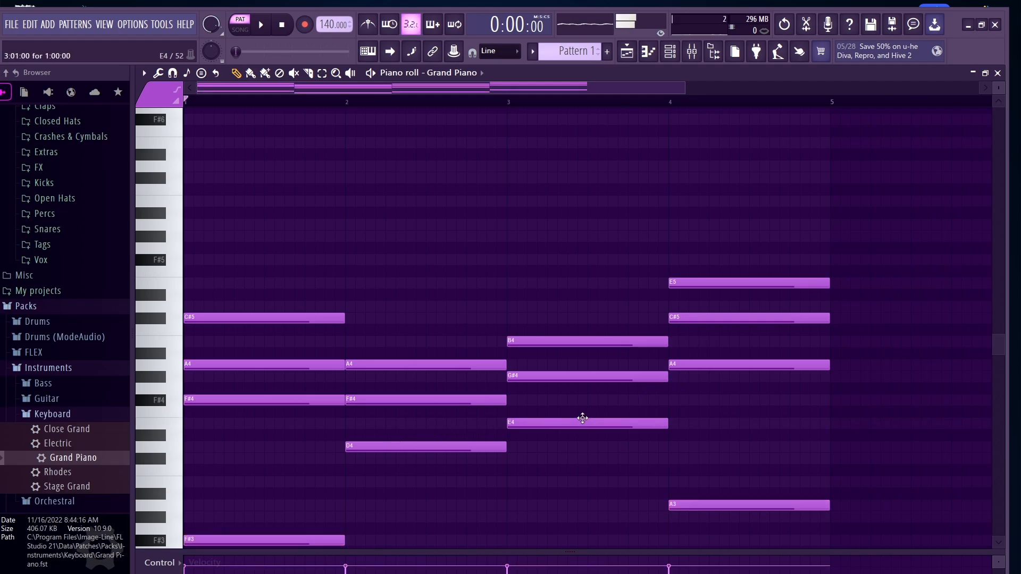
{"action": "left_click", "coordinate": [461, 447]}
{"action": "scroll", "coordinate": [461, 449], "scroll_direction": "down", "scroll_amount": 4}
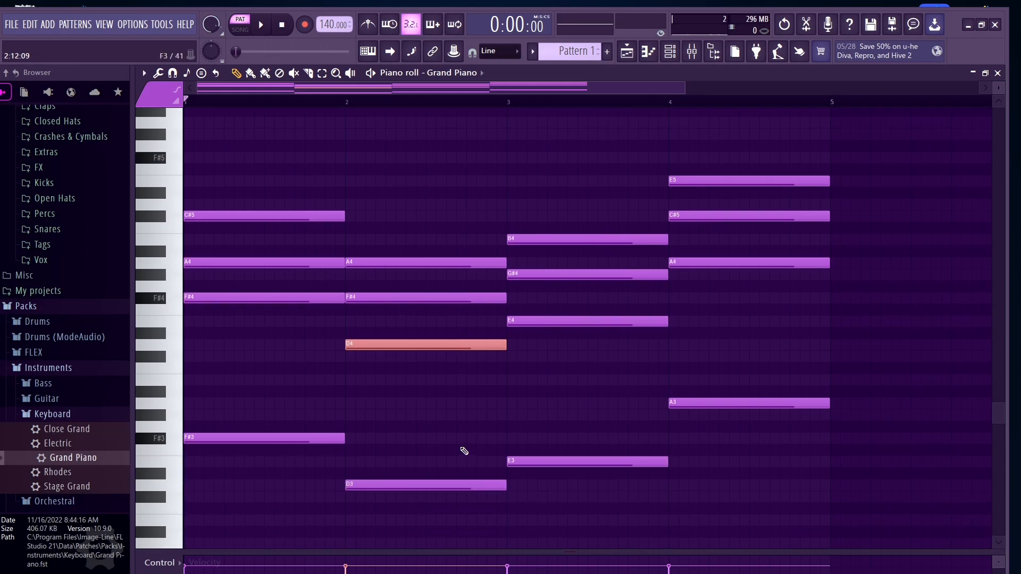
{"action": "scroll", "coordinate": [463, 449], "scroll_direction": "up", "scroll_amount": 2}
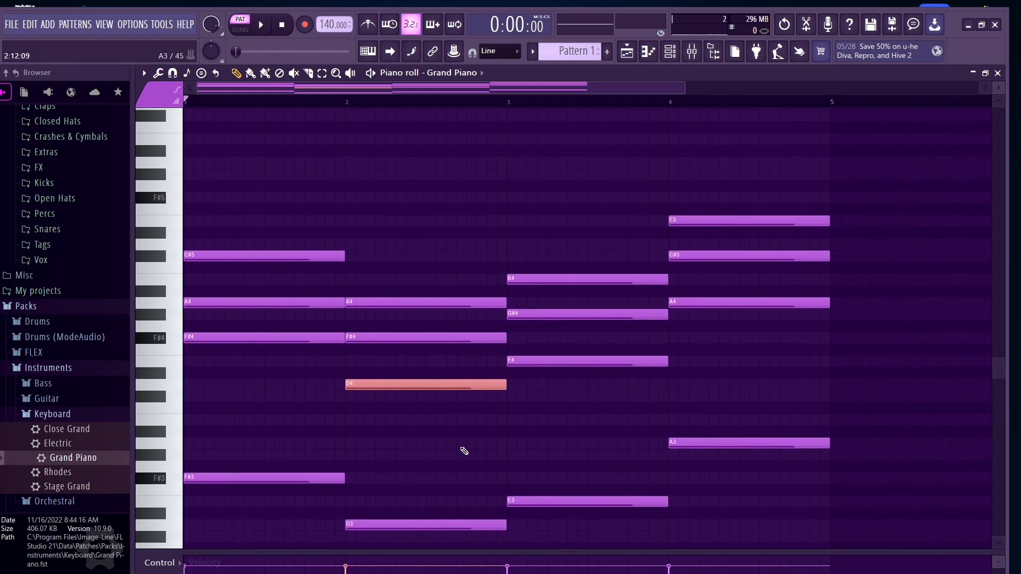
{"action": "key", "text": "ctrl+Up"}
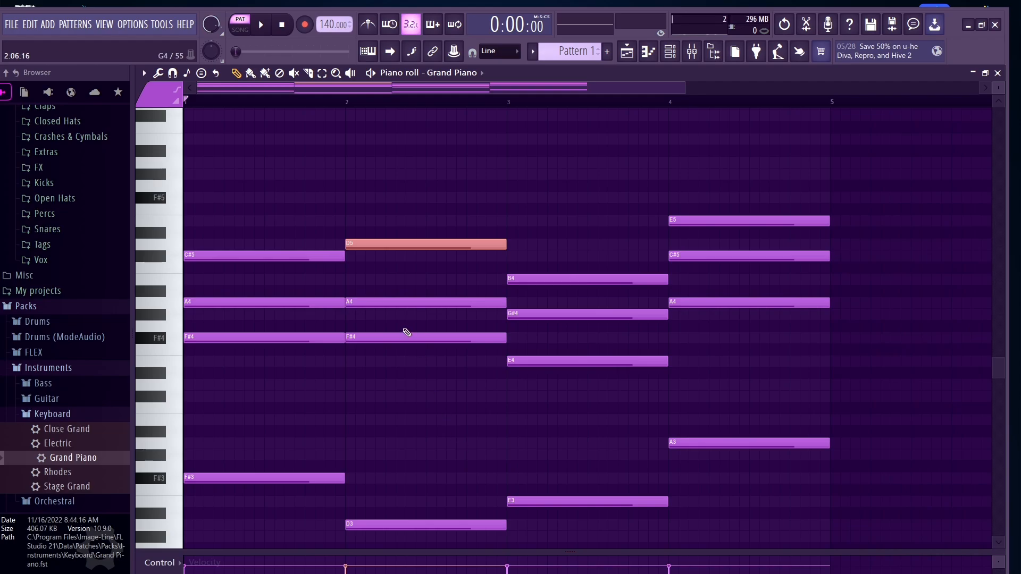
{"action": "key", "text": "space"}
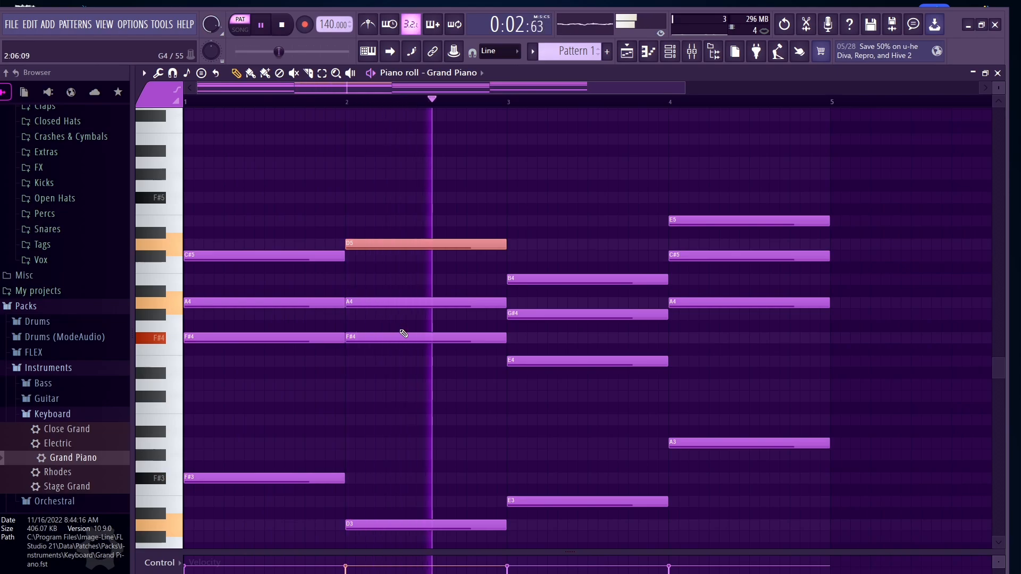
{"action": "key", "text": "space"}
Step: Play back the progression from the start of the pattern
{"action": "scroll", "coordinate": [404, 333], "scroll_direction": "up", "scroll_amount": 1}
{"action": "mouse_move", "coordinate": [419, 101]}
{"action": "left_mouse_down"}
{"action": "mouse_move", "coordinate": [229, 100]}
{"action": "mouse_move", "coordinate": [190, 62]}
{"action": "left_mouse_up"}
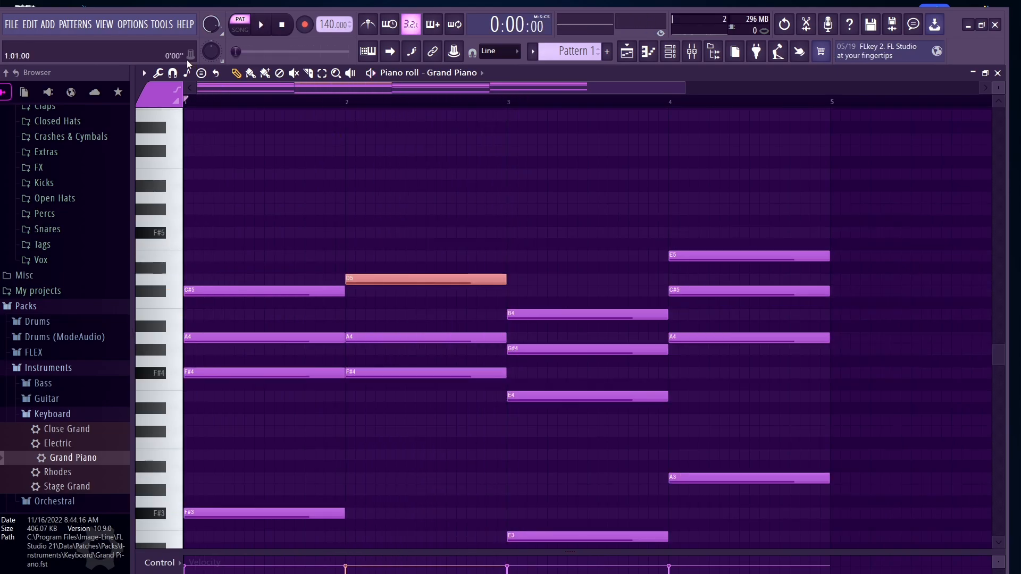
{"action": "key", "text": "space"}
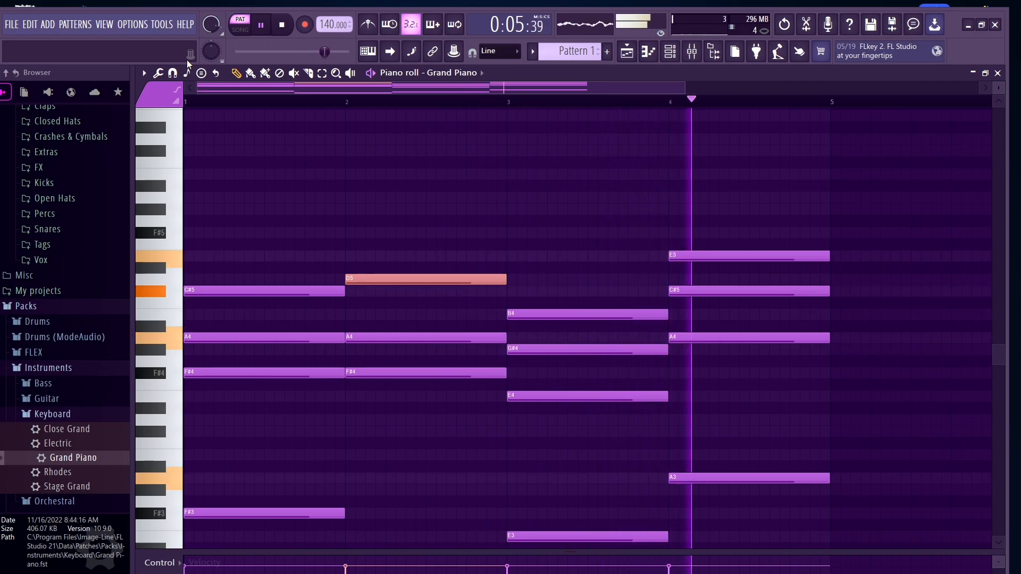
{"action": "key", "text": "space"}
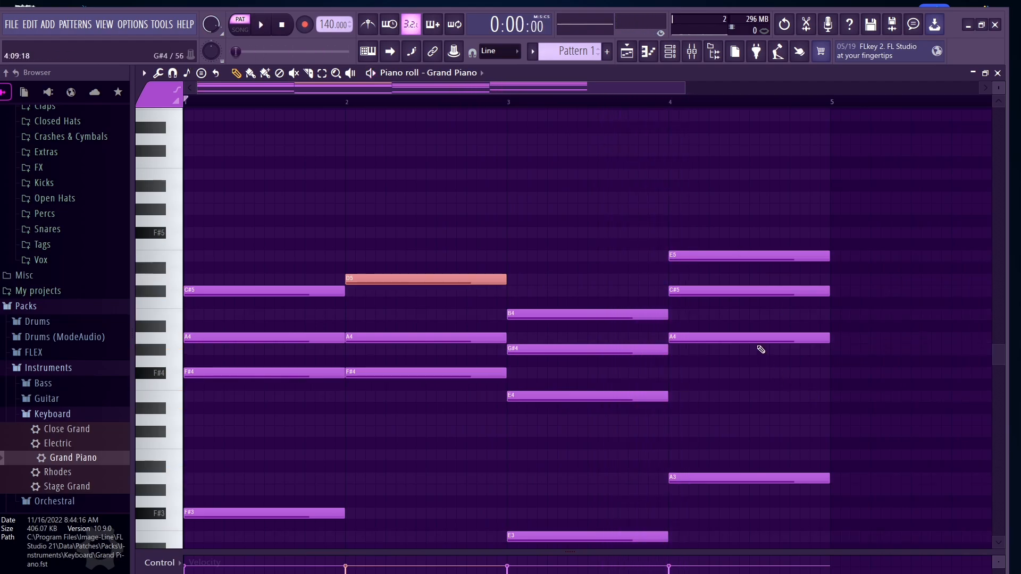
Step: Raise the bar 4 A4 chord note an octave to A5 and play the progression
{"action": "left_click", "coordinate": [750, 339]}
{"action": "left_click", "coordinate": [750, 339]}
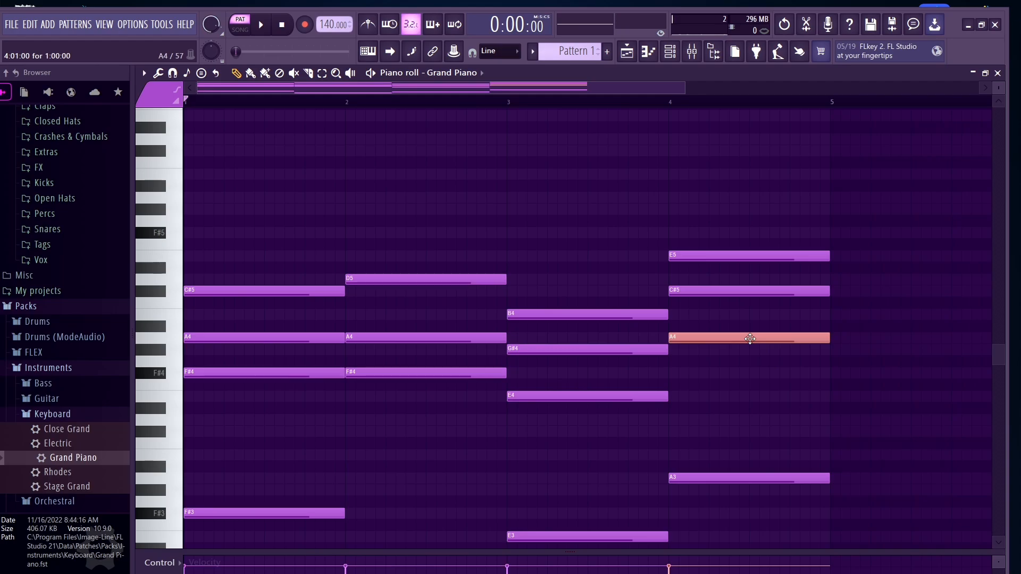
{"action": "key", "text": "ctrl+Up"}
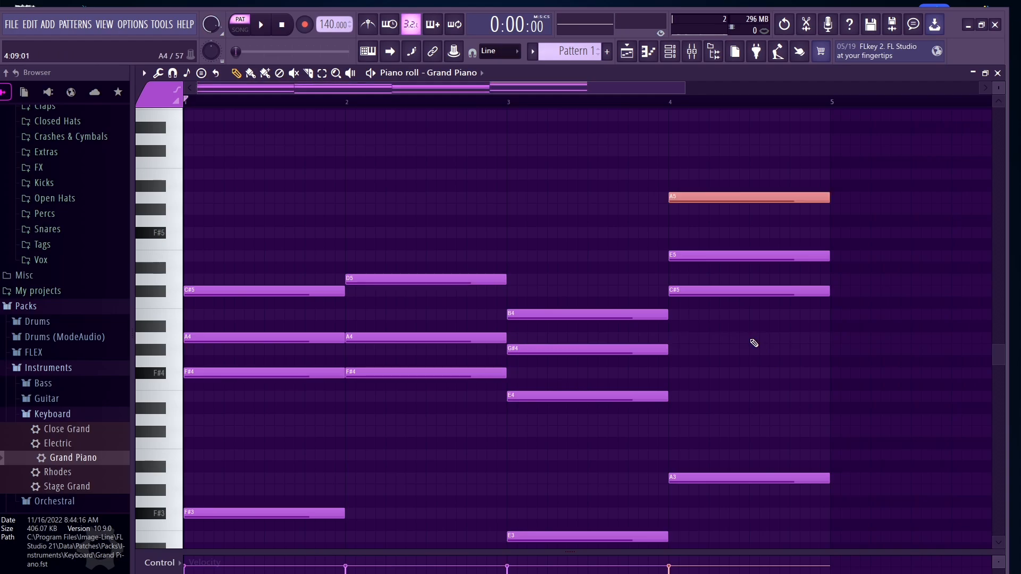
{"action": "key", "text": "space"}
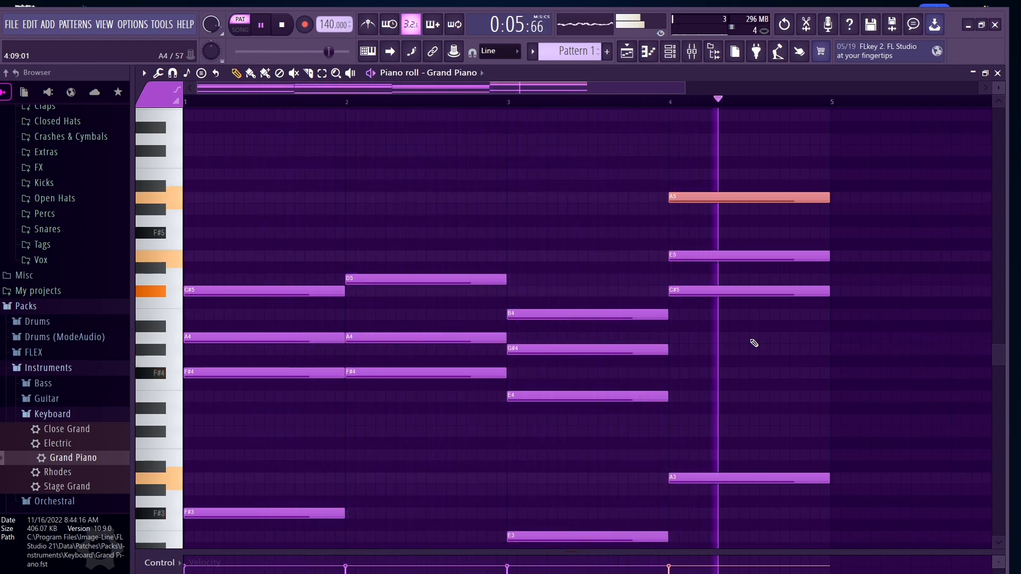
{"action": "key", "text": "space"}
Step: Add a short quarter-bar E6 note at the very start of bar 1 above the chords
{"action": "scroll", "coordinate": [506, 264], "scroll_direction": "down", "scroll_amount": 3}
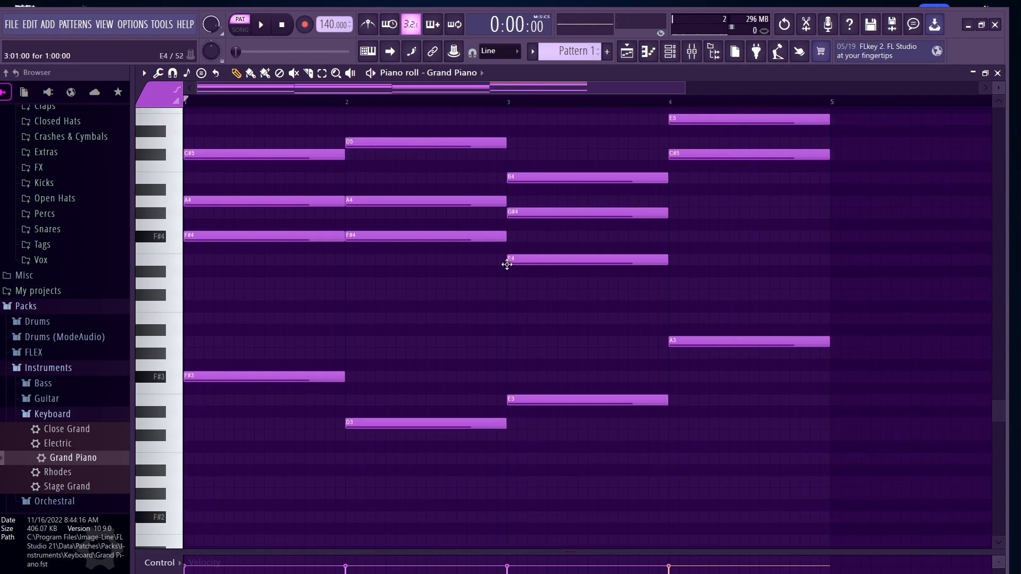
{"action": "scroll", "coordinate": [469, 293], "scroll_direction": "up", "scroll_amount": 5}
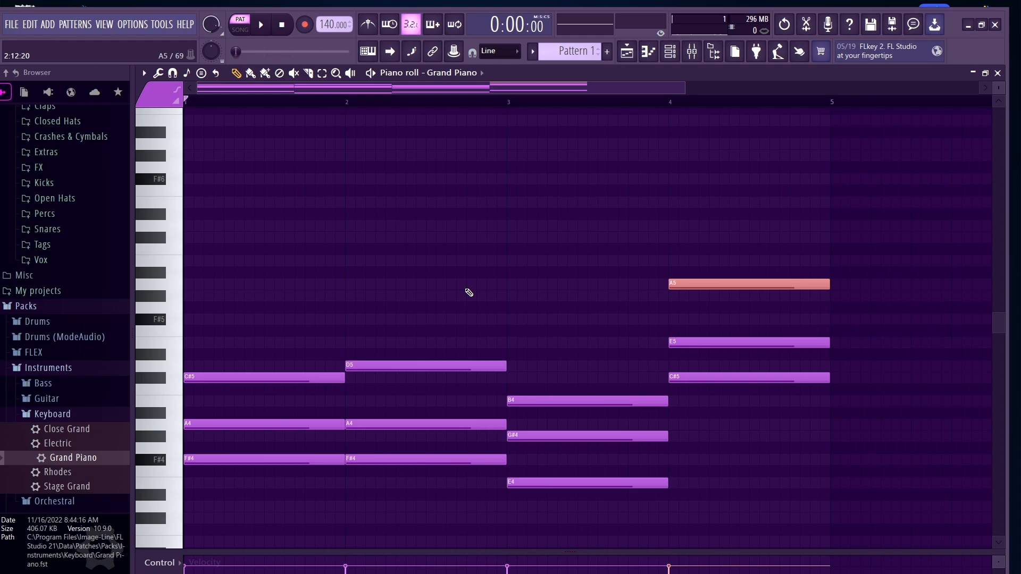
{"action": "scroll", "coordinate": [469, 293], "scroll_direction": "up", "scroll_amount": 1}
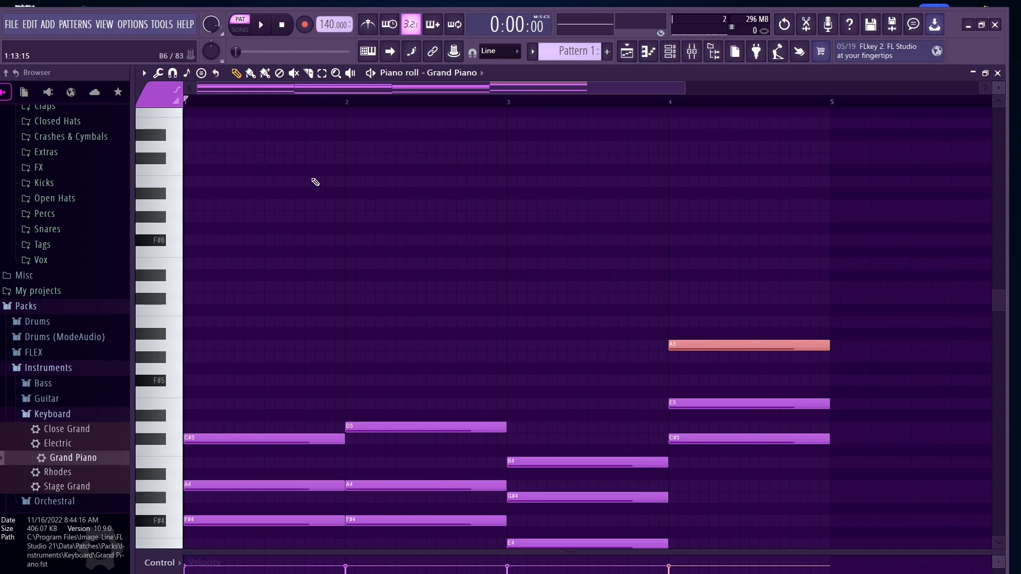
{"action": "left_click", "coordinate": [187, 239]}
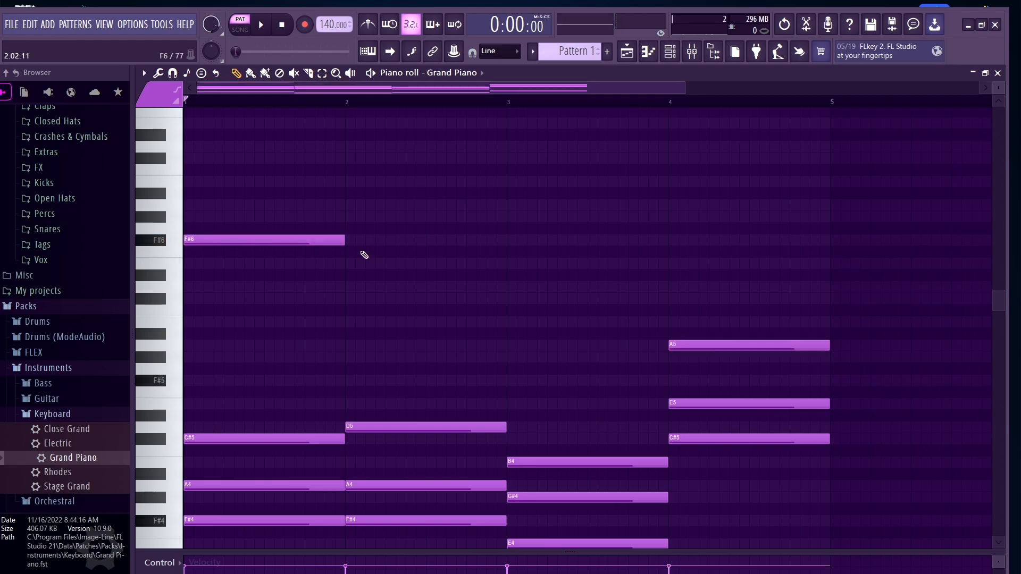
{"action": "mouse_move", "coordinate": [343, 240]}
{"action": "left_mouse_down"}
{"action": "mouse_move", "coordinate": [204, 241]}
{"action": "mouse_move", "coordinate": [275, 242]}
{"action": "mouse_move", "coordinate": [221, 242]}
{"action": "left_mouse_up"}
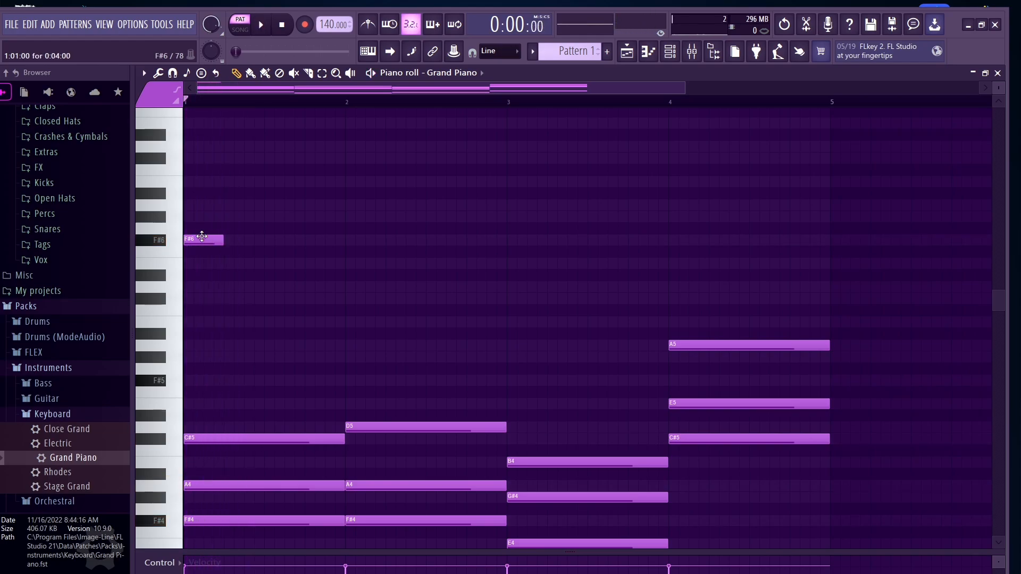
{"action": "left_click_drag", "start_coordinate": [200, 239], "coordinate": [199, 268]}
Step: Add short F#6, D6, F#6 and G#6 melody notes after it in bar 1 and play it
{"action": "left_click", "coordinate": [231, 241]}
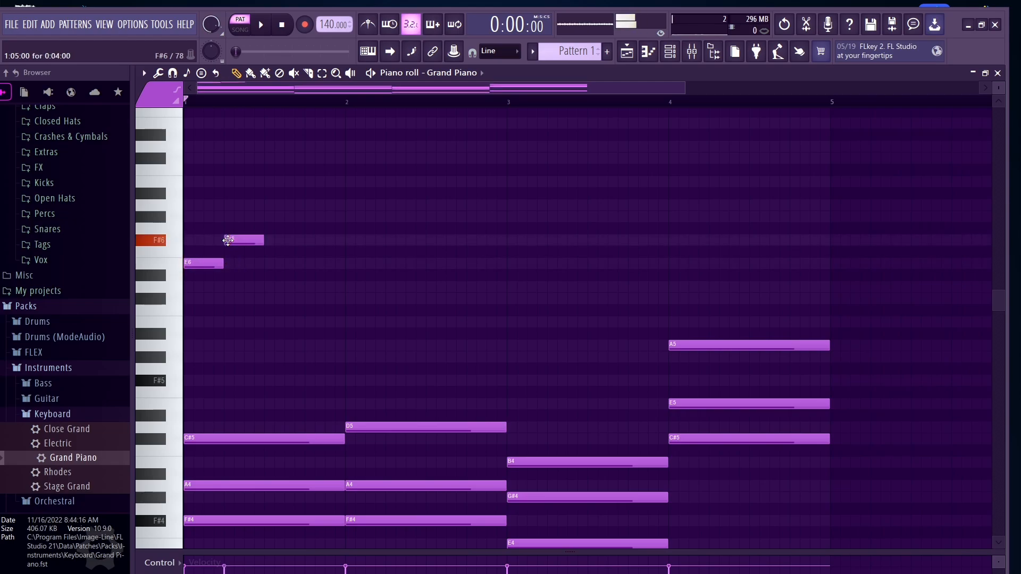
{"action": "left_click", "coordinate": [277, 276]}
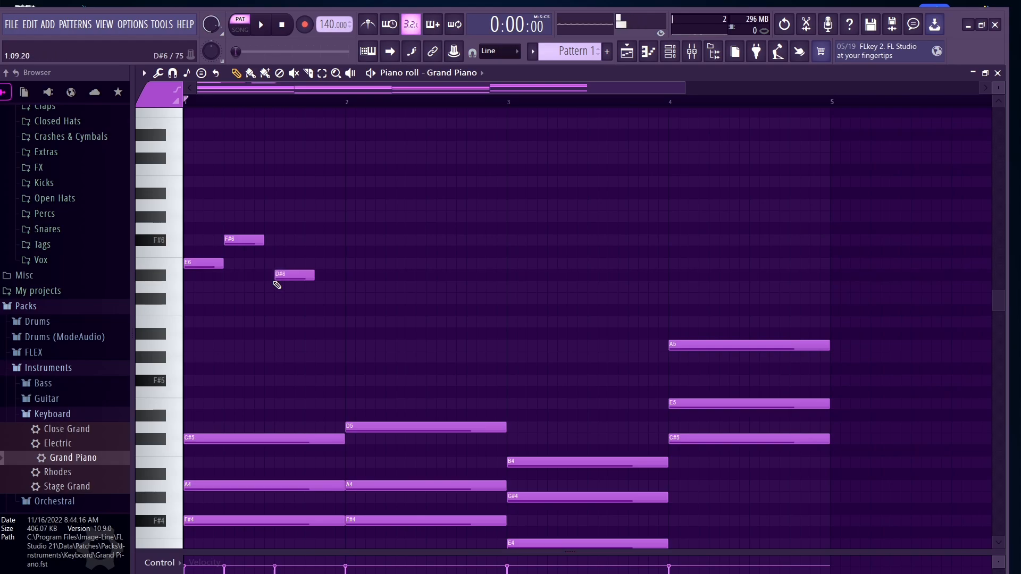
{"action": "left_click_drag", "start_coordinate": [277, 279], "coordinate": [267, 292]}
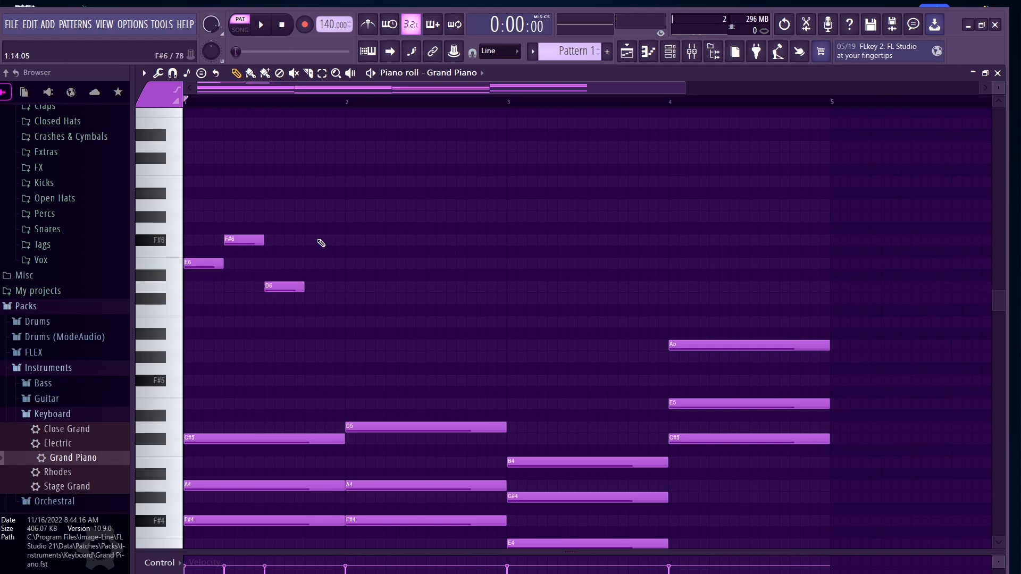
{"action": "left_click_drag", "start_coordinate": [313, 244], "coordinate": [324, 241]}
{"action": "left_click", "coordinate": [329, 217]}
{"action": "key", "text": "space"}
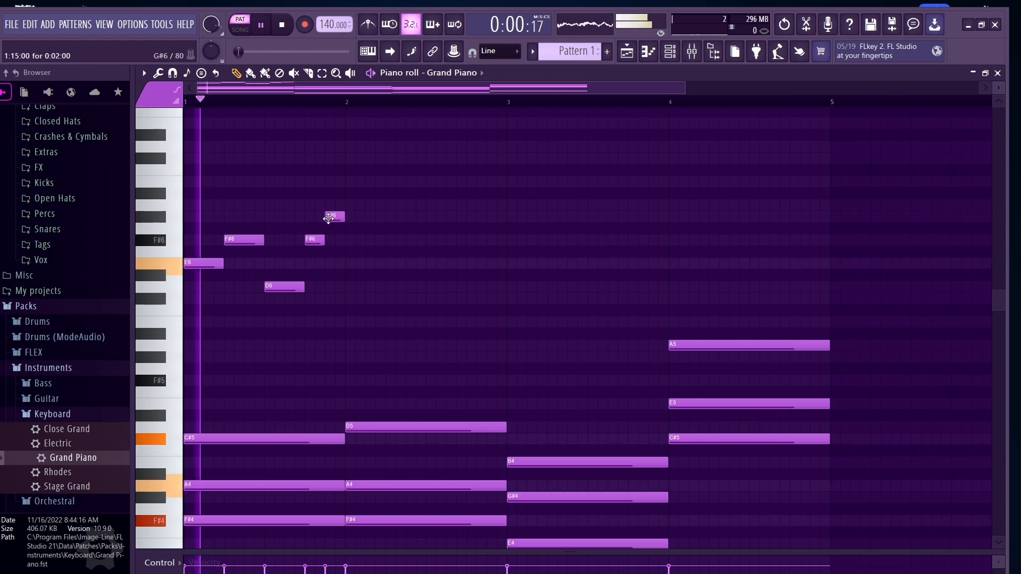
{"action": "key", "text": "space"}
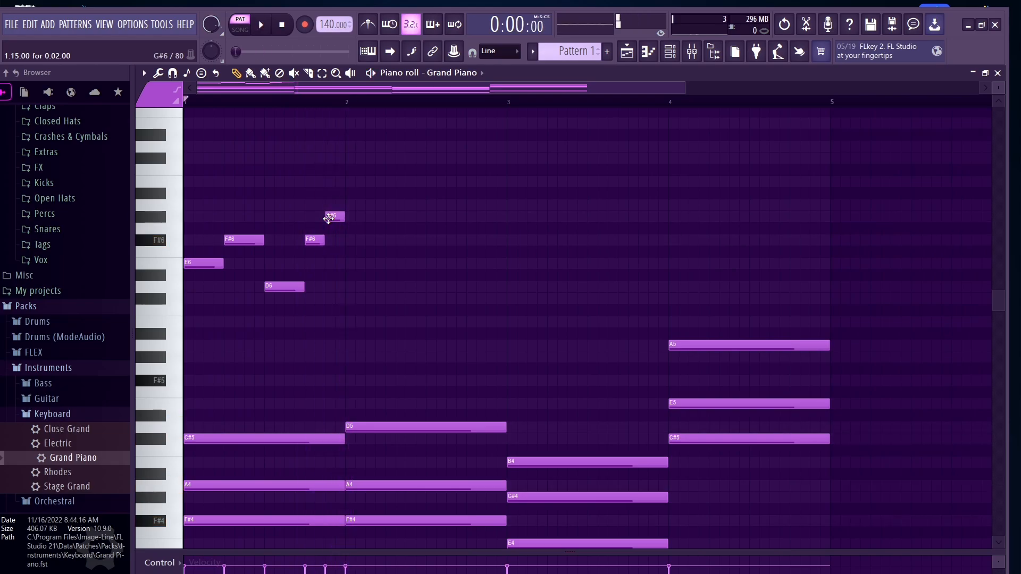
Step: Lower the first melody notes to D6 and C#6 and play the phrase
{"action": "left_click", "coordinate": [270, 289]}
{"action": "left_click", "coordinate": [273, 285]}
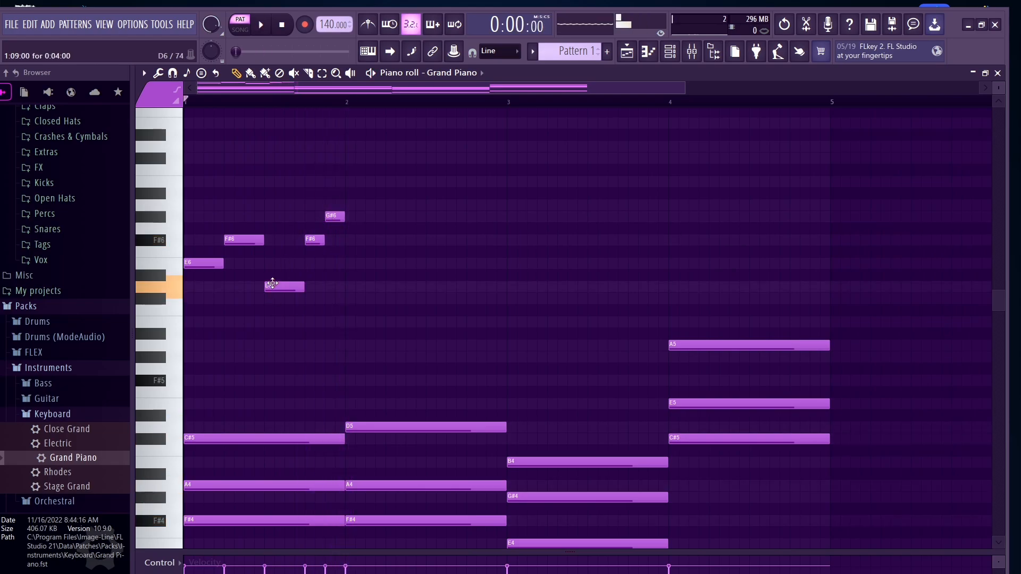
{"action": "left_click_drag", "start_coordinate": [212, 264], "coordinate": [269, 299]}
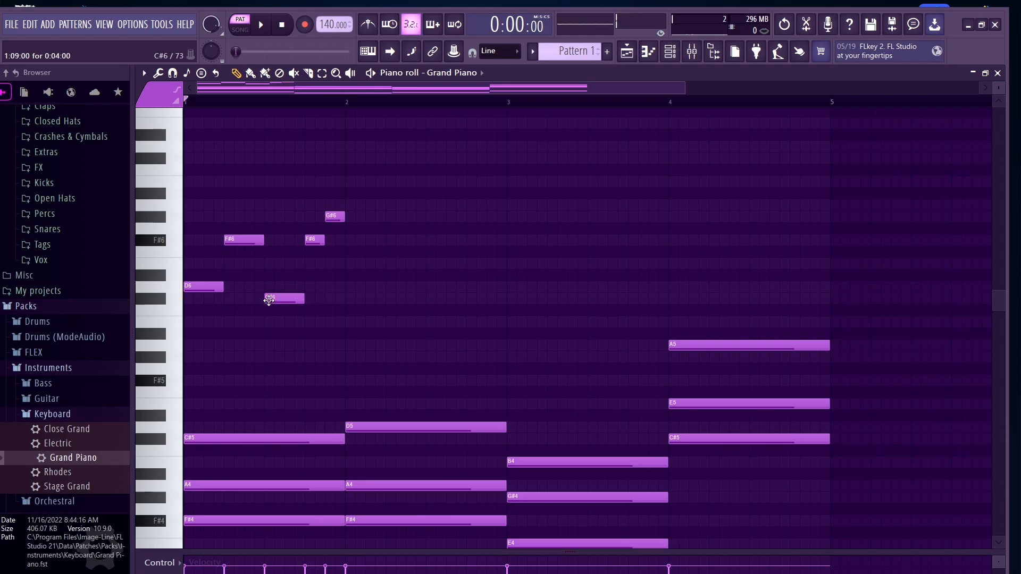
{"action": "key", "text": "space"}
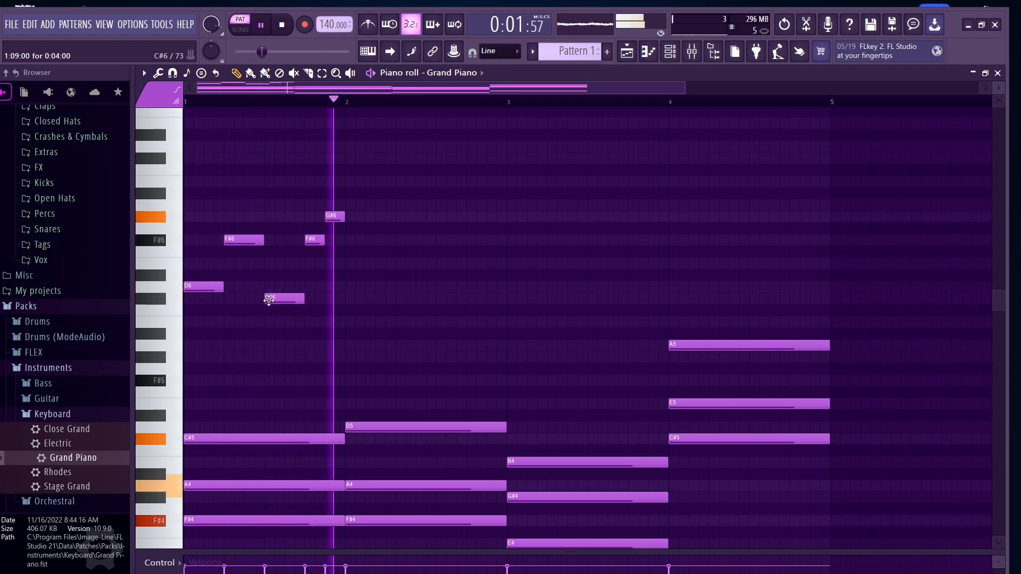
{"action": "key", "text": "space"}
Step: Rework the phrase to start on C#6 with a shortened E6 and a new D6, then play it
{"action": "left_click_drag", "start_coordinate": [235, 242], "coordinate": [207, 302]}
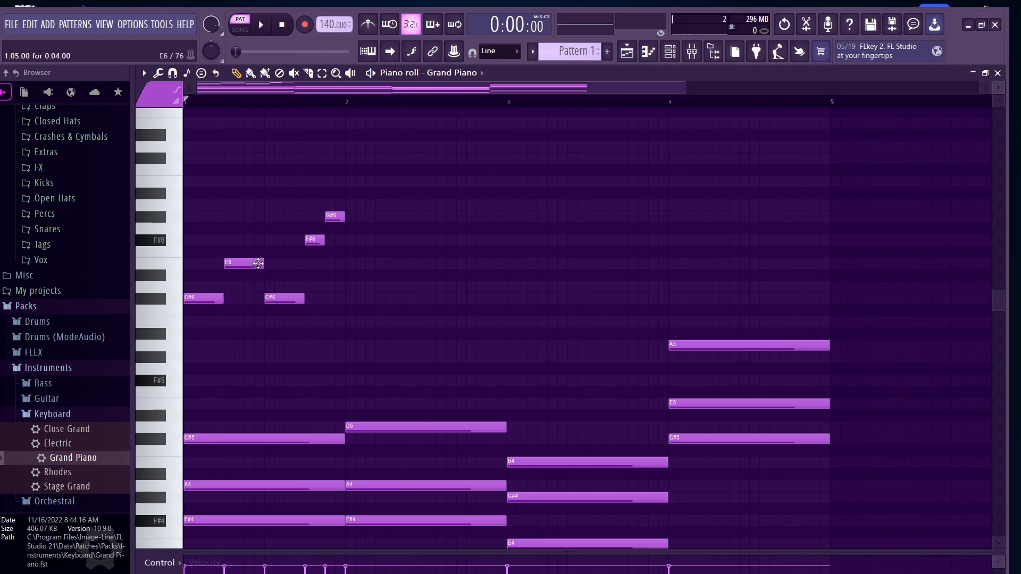
{"action": "left_click_drag", "start_coordinate": [261, 263], "coordinate": [244, 264]}
{"action": "left_click", "coordinate": [255, 291]}
{"action": "left_click", "coordinate": [254, 286]}
{"action": "key", "text": "space"}
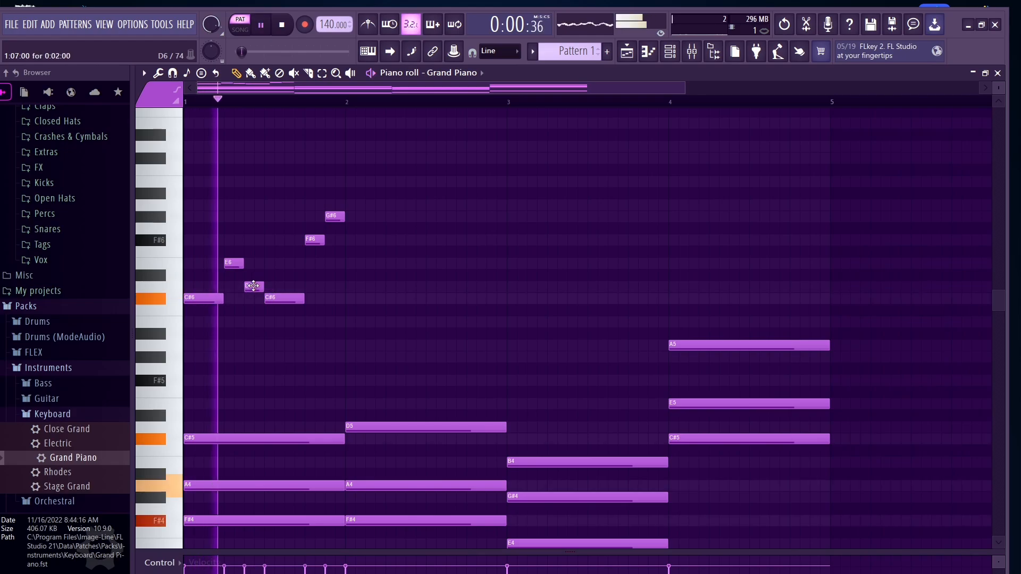
{"action": "key", "text": "space"}
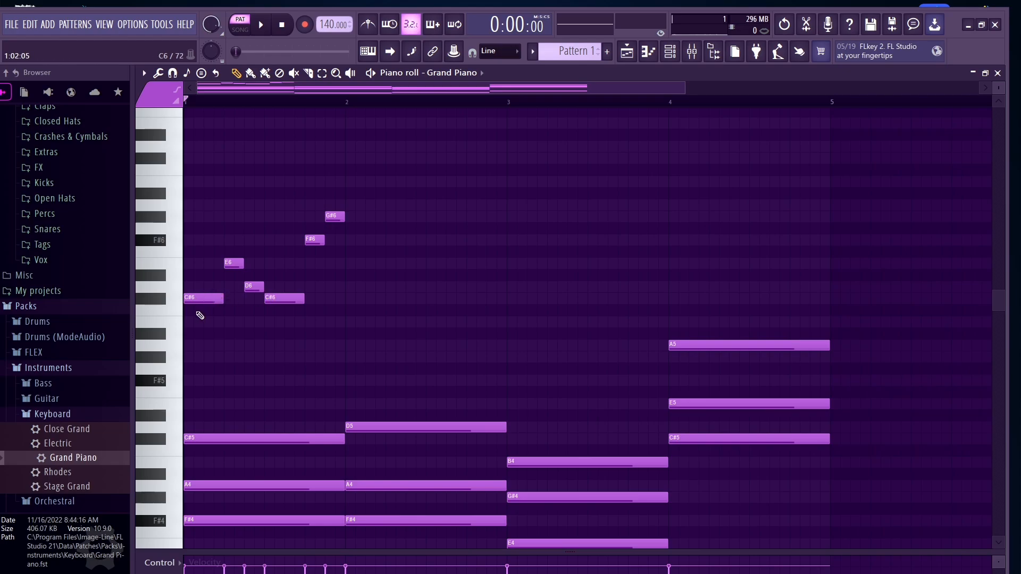
Step: Select the bar 1 melody phrase and duplicate it into bar 3
{"action": "left_click_drag", "start_coordinate": [198, 318], "coordinate": [375, 207]}
{"action": "key", "text": "ctrl+b"}
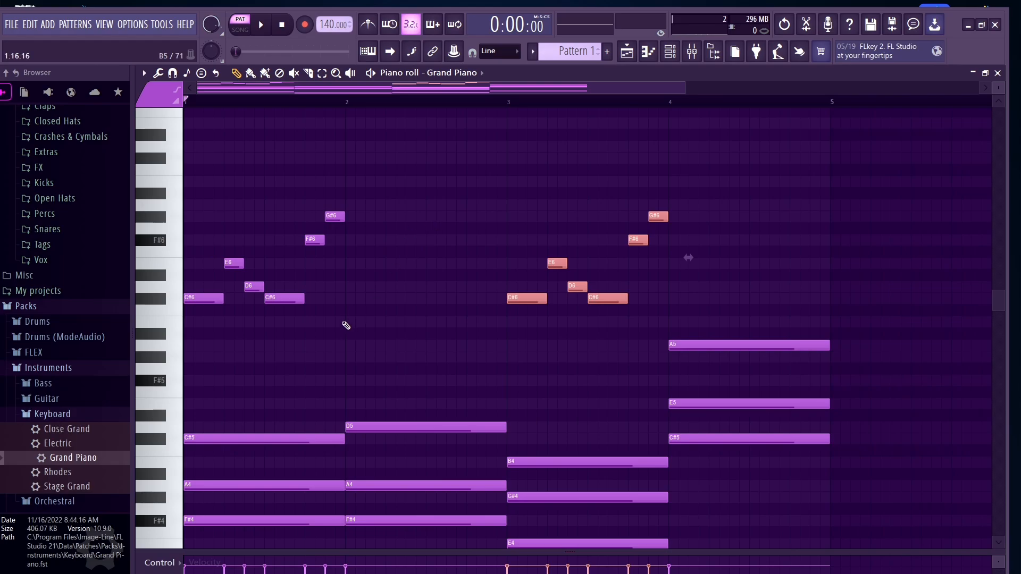
Step: Add a C#6 melody note at the start of bar 2, lengthen it, and play the melody
{"action": "left_click", "coordinate": [353, 304]}
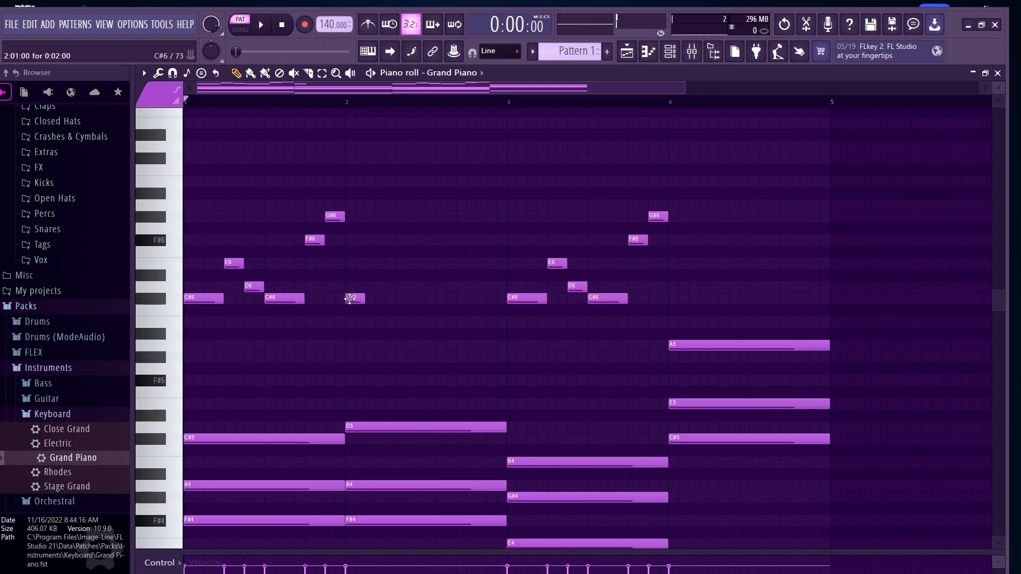
{"action": "left_click_drag", "start_coordinate": [367, 299], "coordinate": [379, 299]}
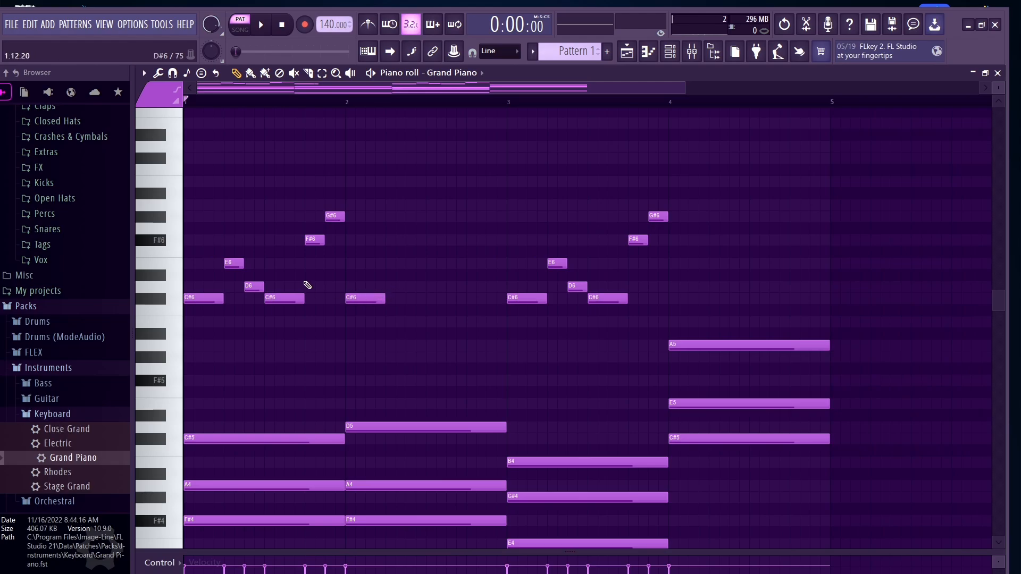
{"action": "key", "text": "space"}
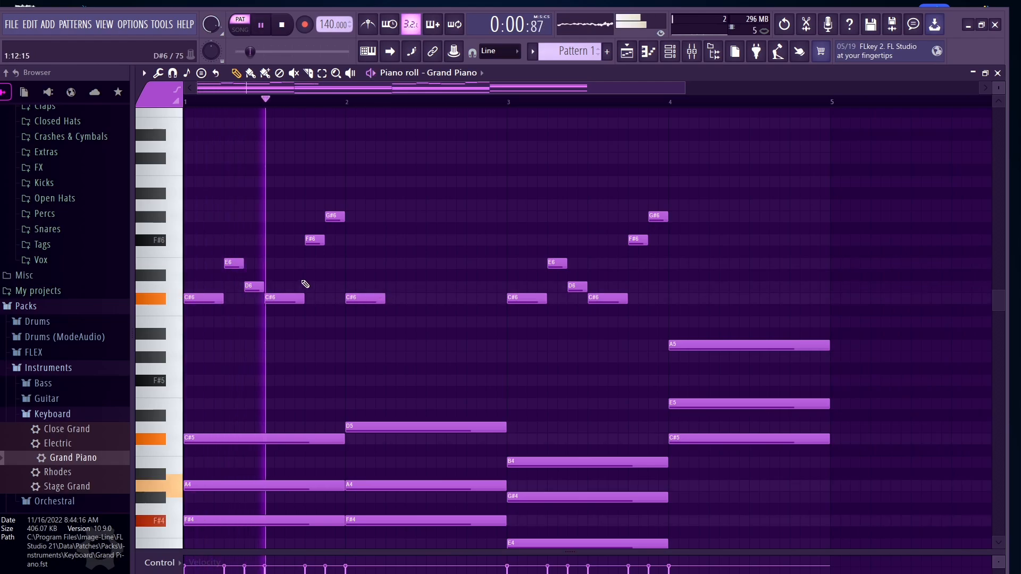
{"action": "key", "text": "space"}
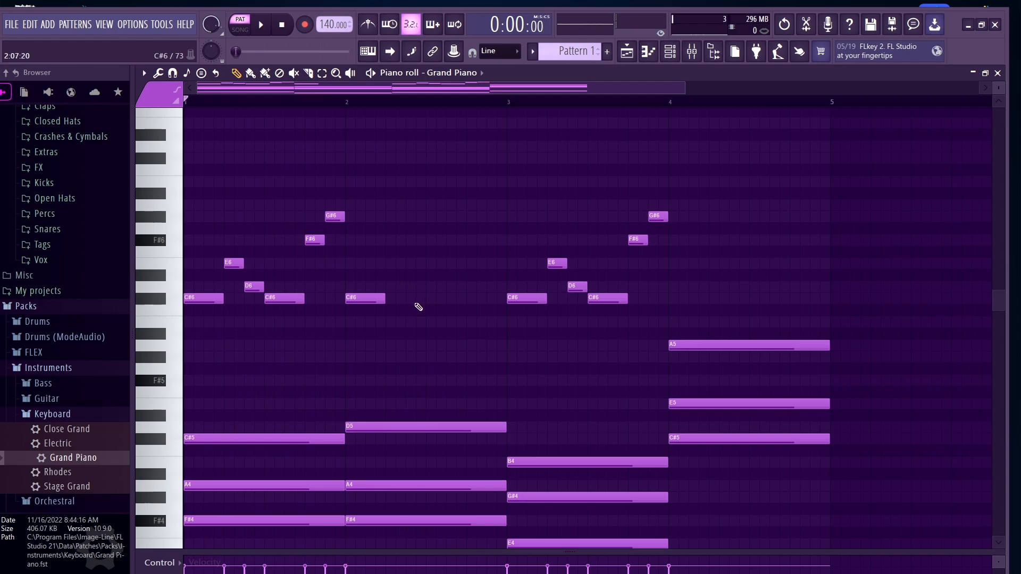
Step: Add E6 and D6 melody notes after it in bar 2 and play the melody
{"action": "left_click", "coordinate": [398, 264]}
{"action": "left_click", "coordinate": [416, 288]}
{"action": "left_click", "coordinate": [411, 287]}
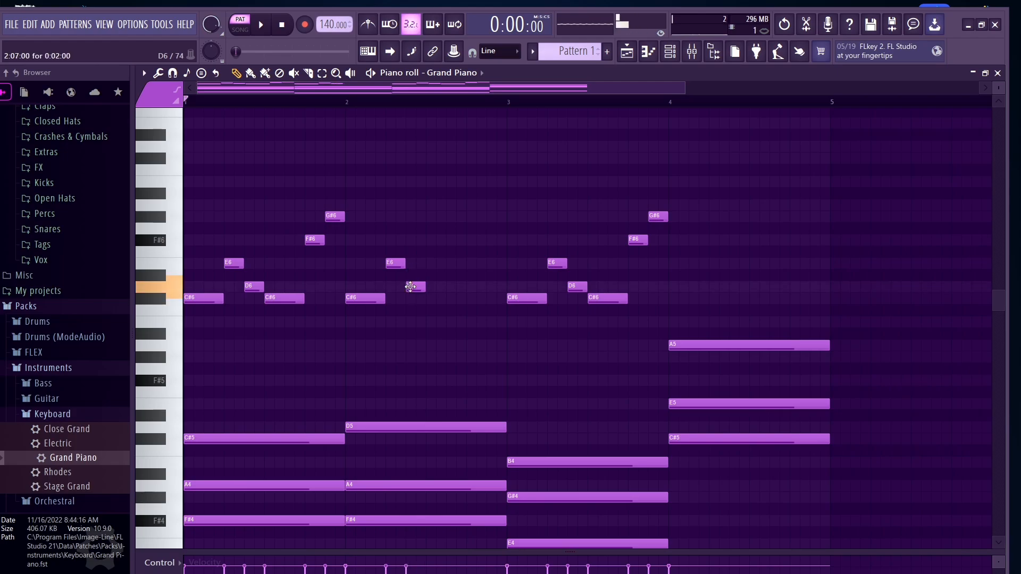
{"action": "key", "text": "space"}
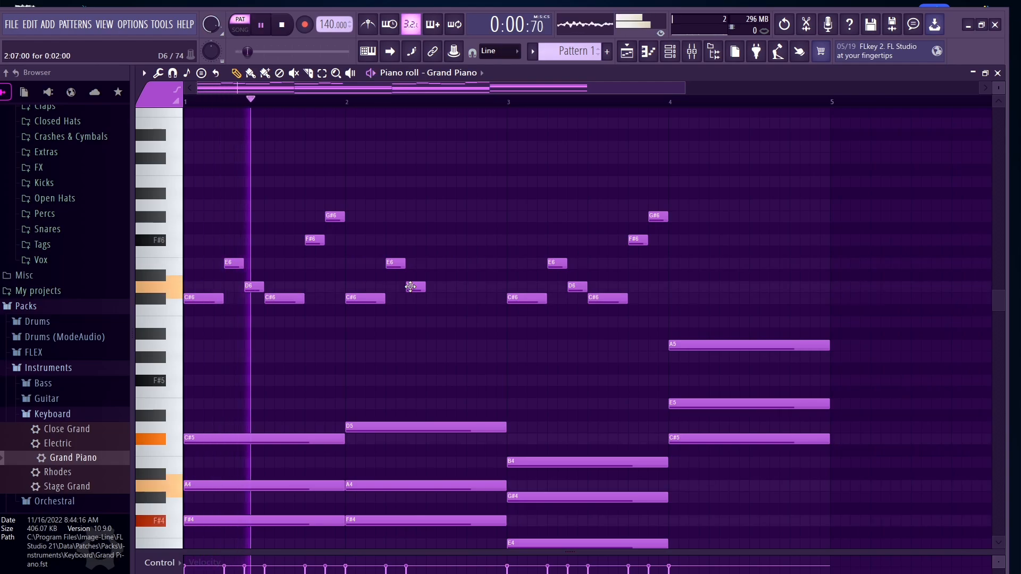
Step: Stop playback and add a C#6 melody note in the second half of bar 2
{"action": "key", "text": "space"}
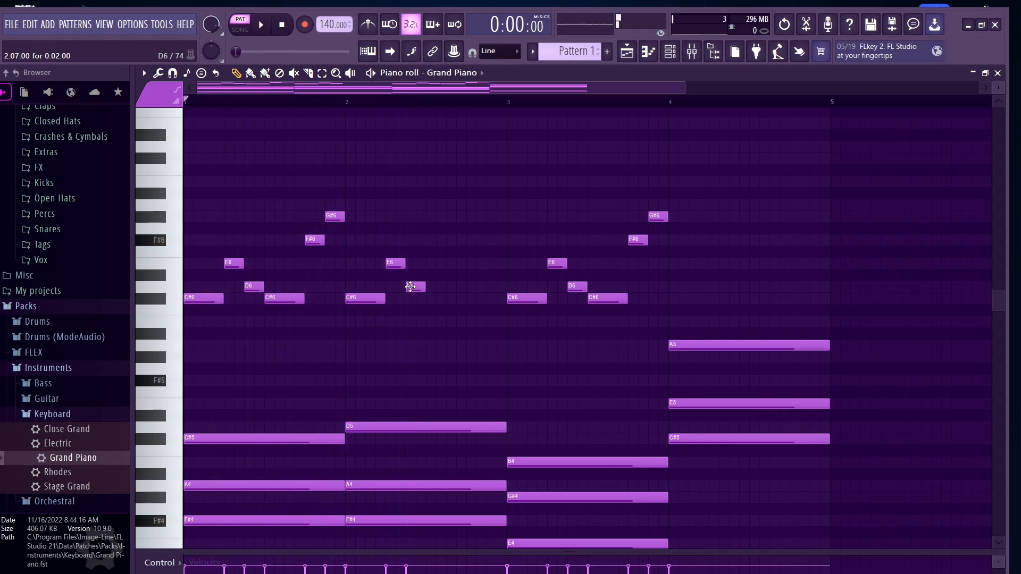
{"action": "left_click", "coordinate": [435, 299]}
{"action": "left_click", "coordinate": [438, 299]}
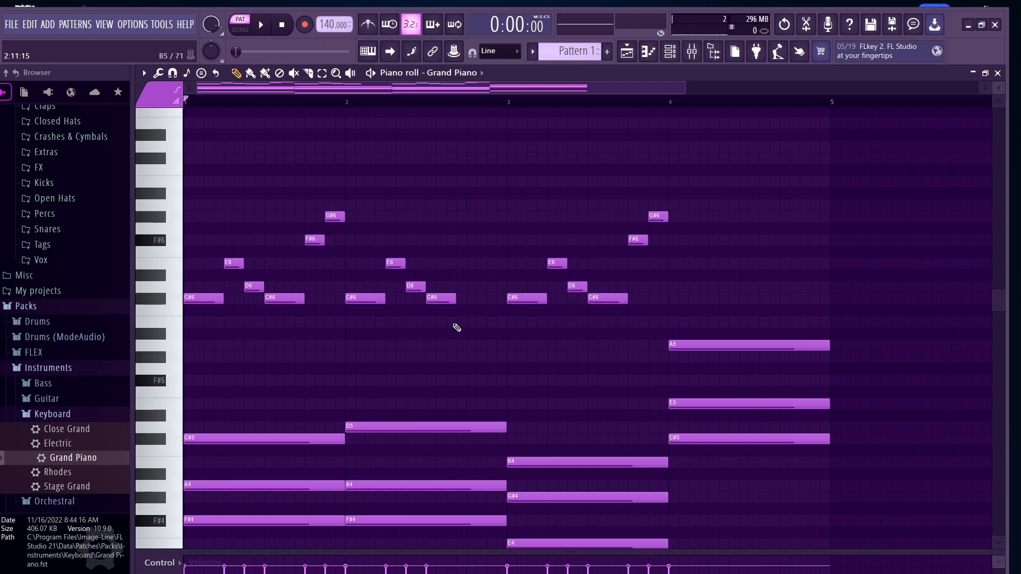
Step: Add G#6 and F#6 melody notes at the end of bar 2, shorten the G#6, and play the melody
{"action": "left_click", "coordinate": [460, 216]}
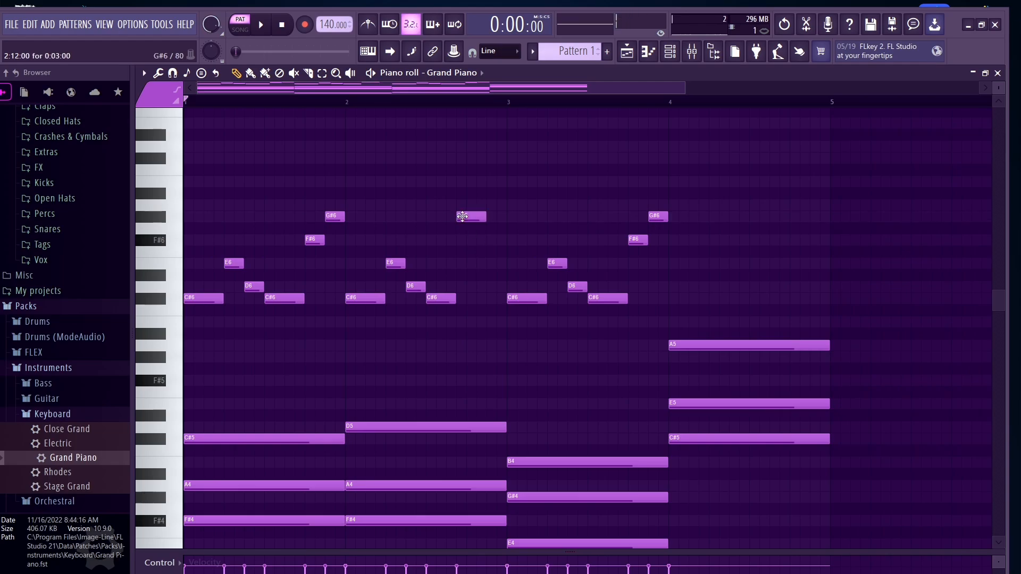
{"action": "left_click_drag", "start_coordinate": [465, 216], "coordinate": [471, 216]}
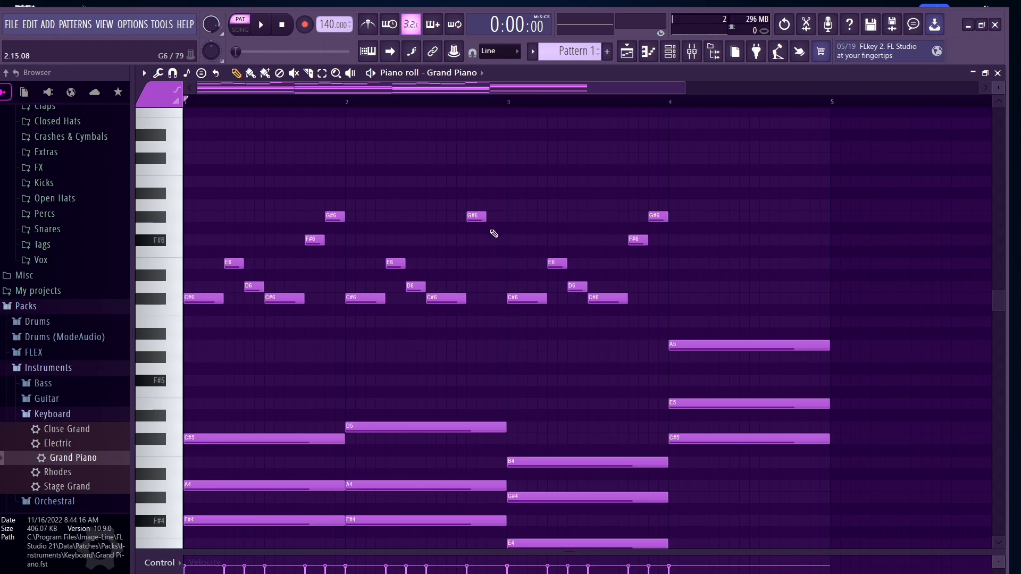
{"action": "left_click", "coordinate": [493, 240]}
{"action": "left_click_drag", "start_coordinate": [493, 241], "coordinate": [493, 241]}
{"action": "key", "text": "space"}
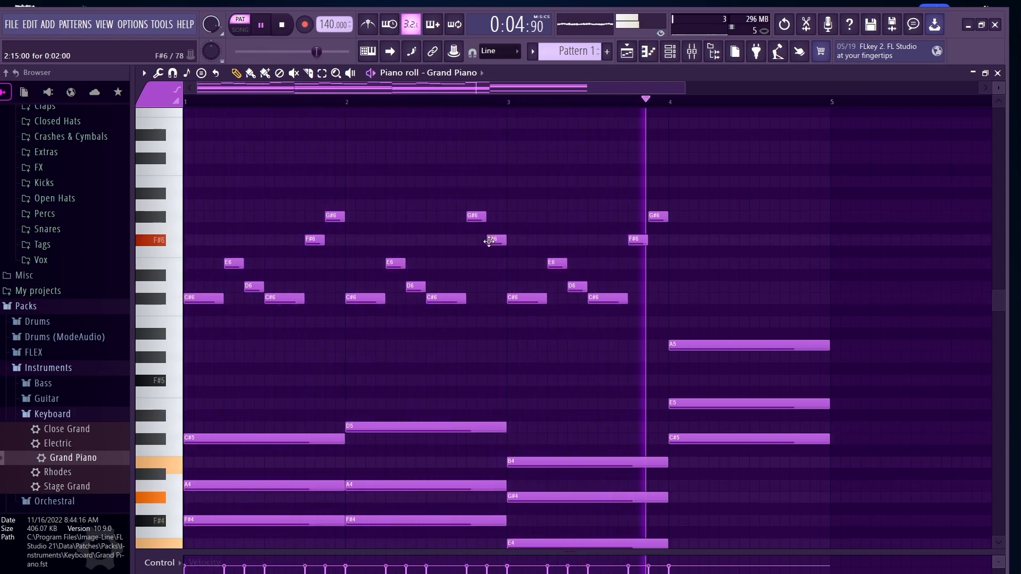
{"action": "key", "text": "space"}
Step: Lower the two notes at the end of bar 2 to F#6 and E6 and play the melody
{"action": "left_click_drag", "start_coordinate": [491, 241], "coordinate": [495, 264]}
{"action": "left_click_drag", "start_coordinate": [475, 216], "coordinate": [473, 241]}
{"action": "key", "text": "space"}
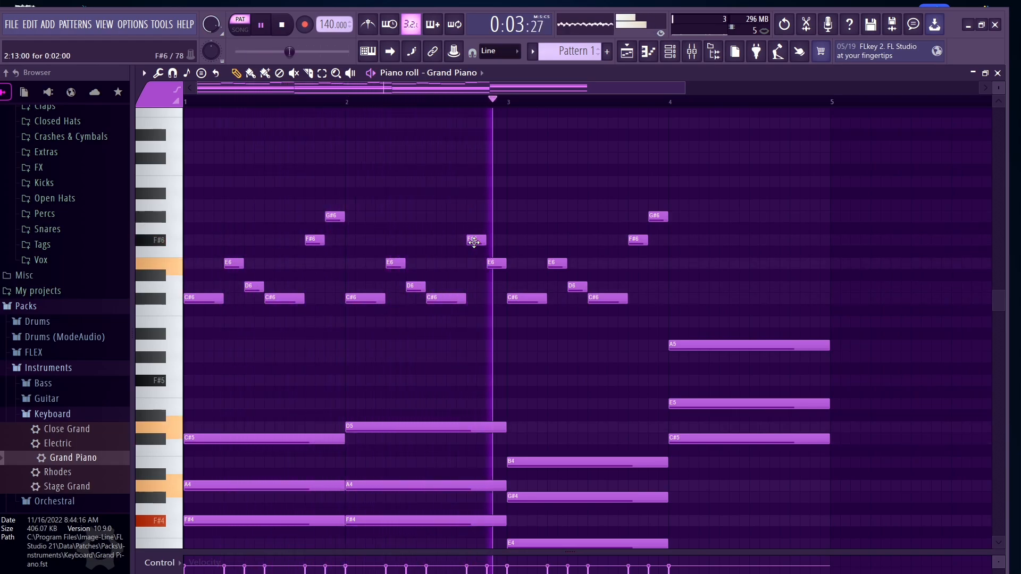
{"action": "key", "text": "space"}
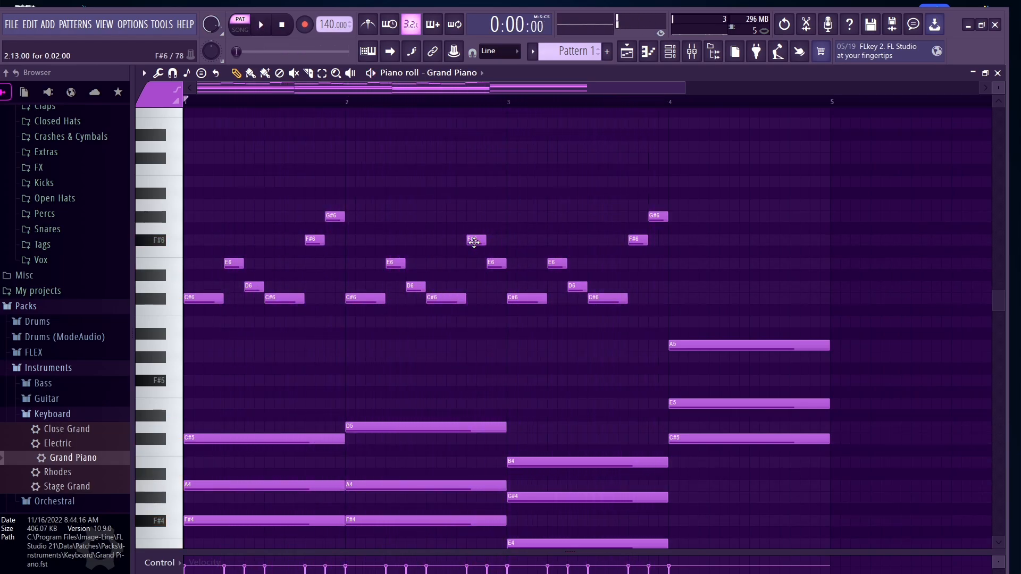
Step: Raise the two notes at the end of bar 2 to B6 and A6 and play the melody
{"action": "left_click_drag", "start_coordinate": [477, 238], "coordinate": [476, 178]}
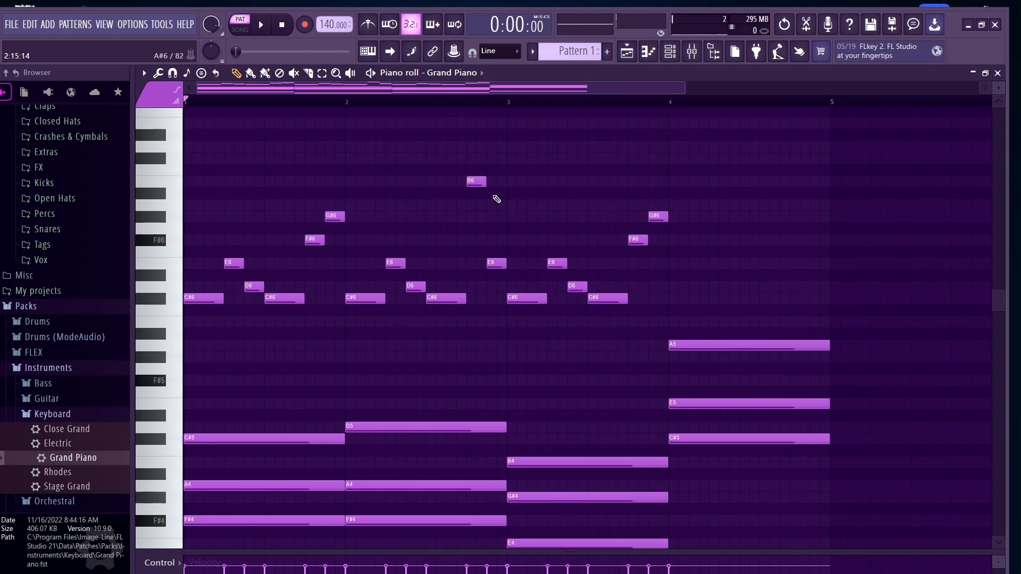
{"action": "left_click", "coordinate": [497, 265]}
{"action": "left_click_drag", "start_coordinate": [497, 266], "coordinate": [497, 205]}
{"action": "key", "text": "space"}
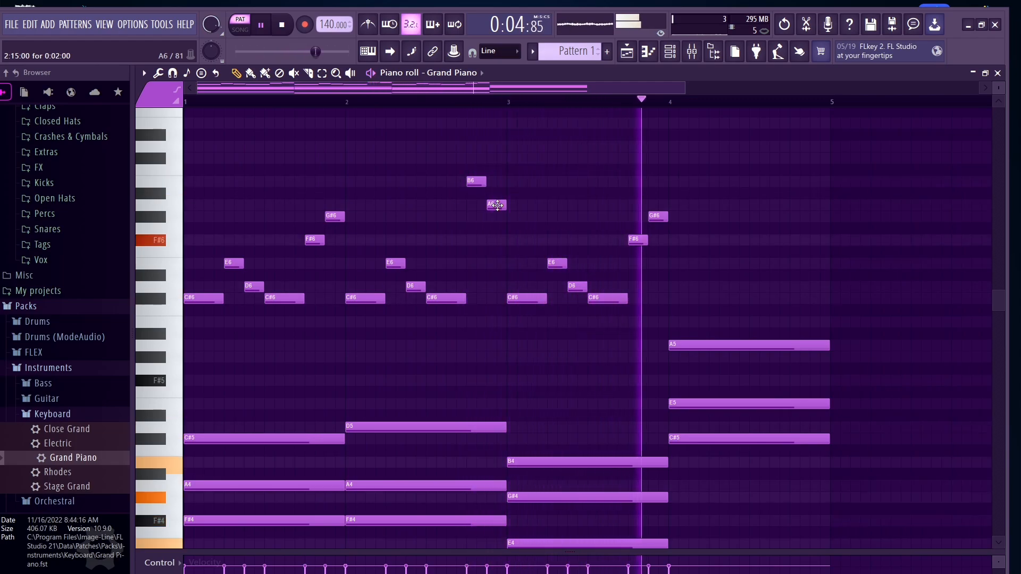
{"action": "key", "text": "space"}
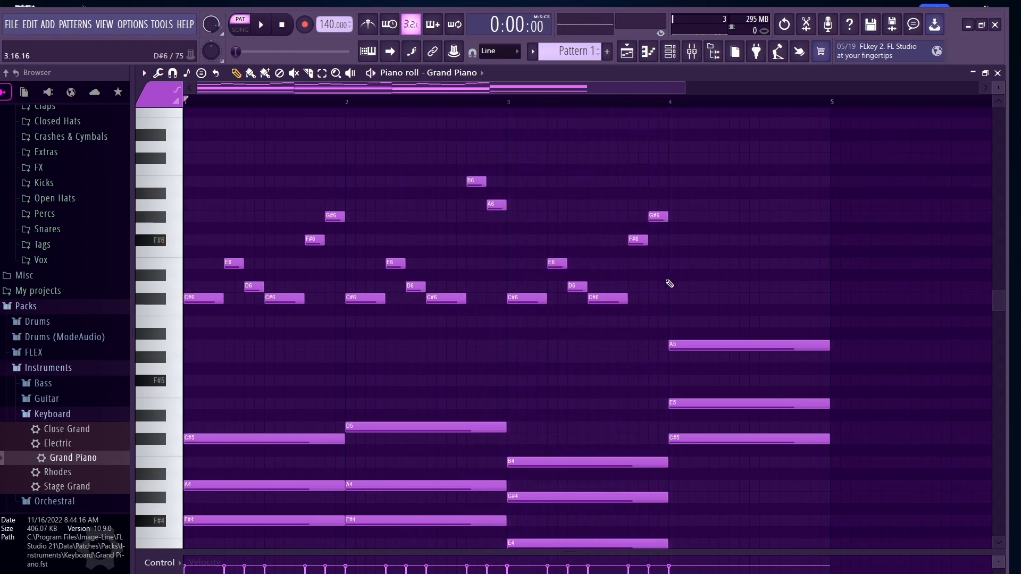
Step: Add C#6, E6, D6 and C#6 melody notes across the first half of bar 4
{"action": "left_click", "coordinate": [675, 298]}
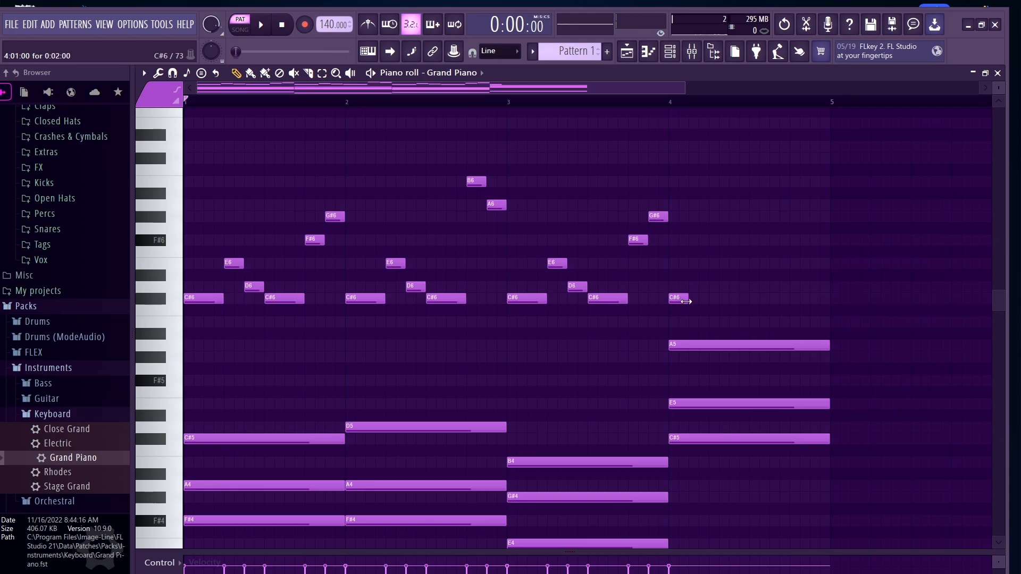
{"action": "left_click", "coordinate": [713, 264]}
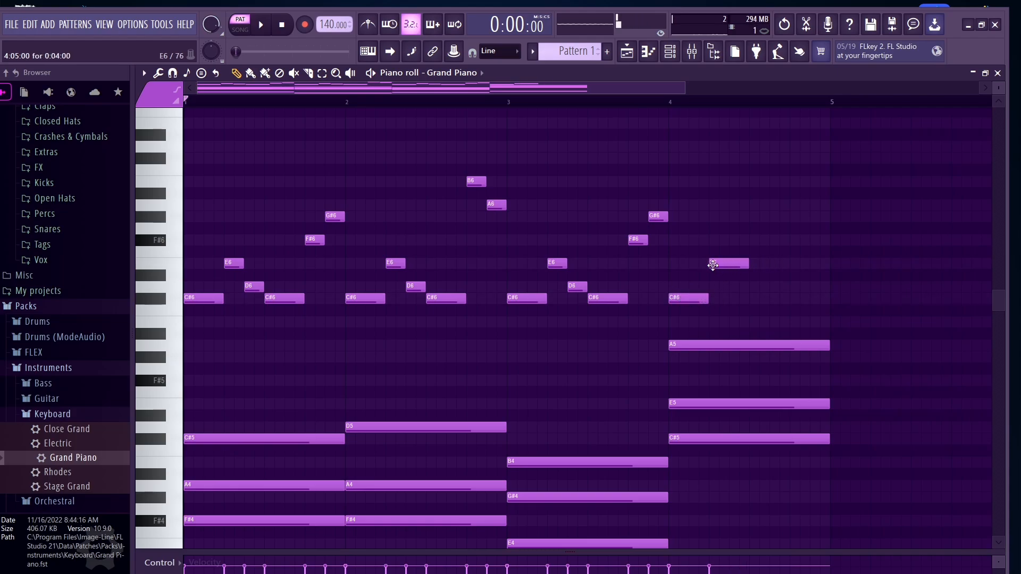
{"action": "left_click_drag", "start_coordinate": [749, 265], "coordinate": [735, 290]}
{"action": "left_click", "coordinate": [755, 298]}
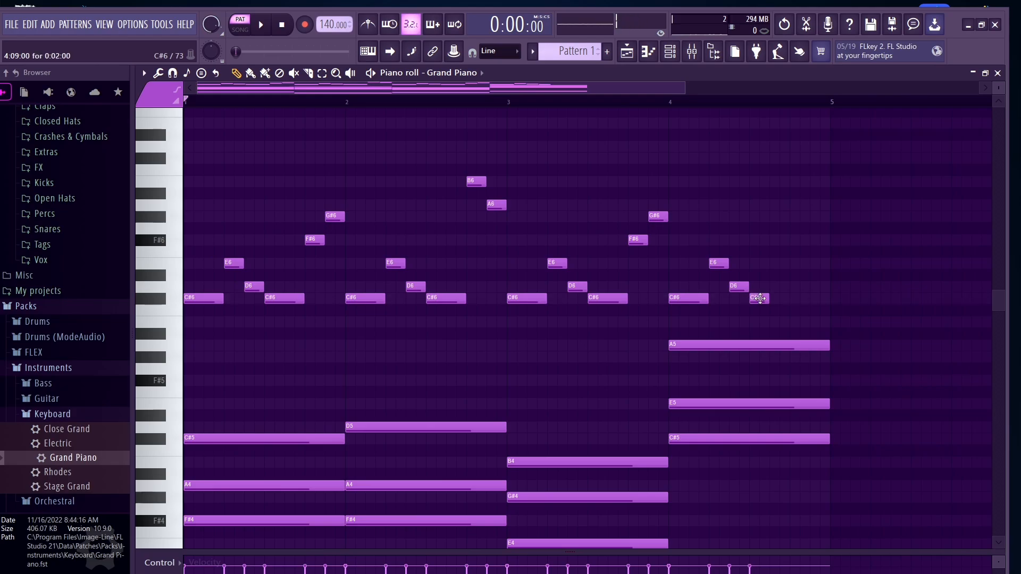
Step: Add E6, G#6 and F#6 melody notes to finish bar 4 and play the melody
{"action": "left_click", "coordinate": [773, 264]}
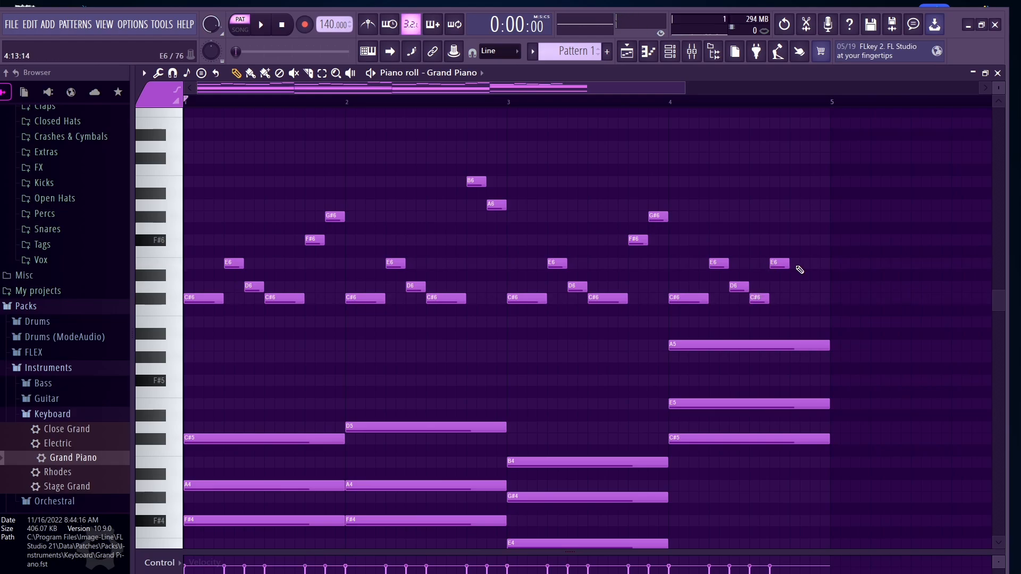
{"action": "left_click", "coordinate": [792, 240]}
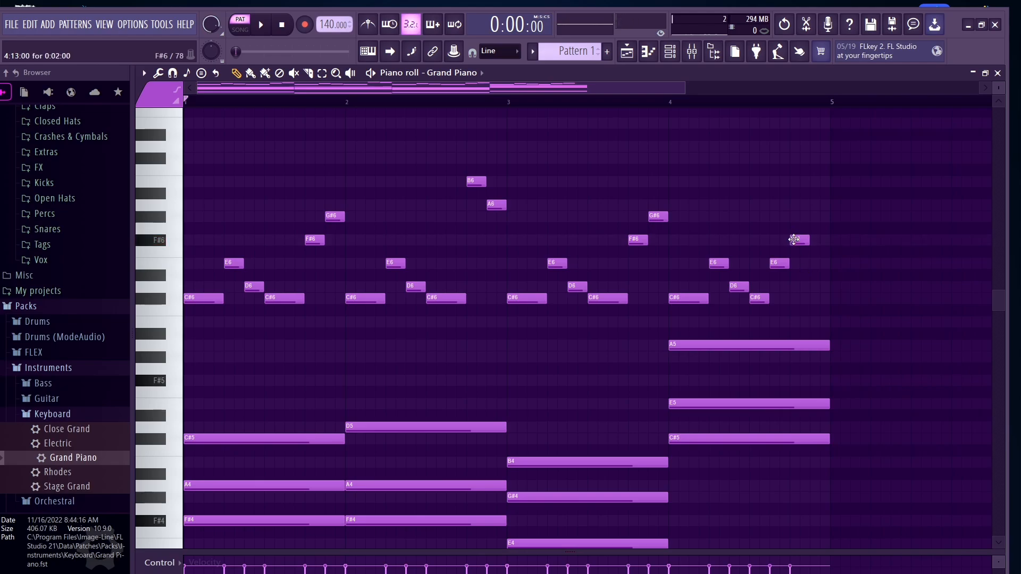
{"action": "left_click_drag", "start_coordinate": [793, 240], "coordinate": [794, 218]}
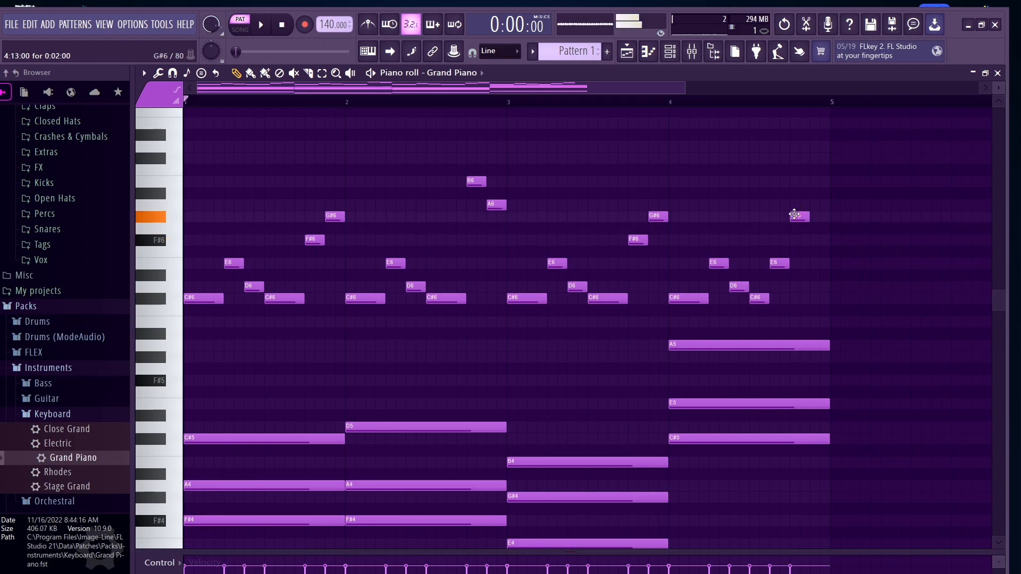
{"action": "left_click", "coordinate": [812, 239]}
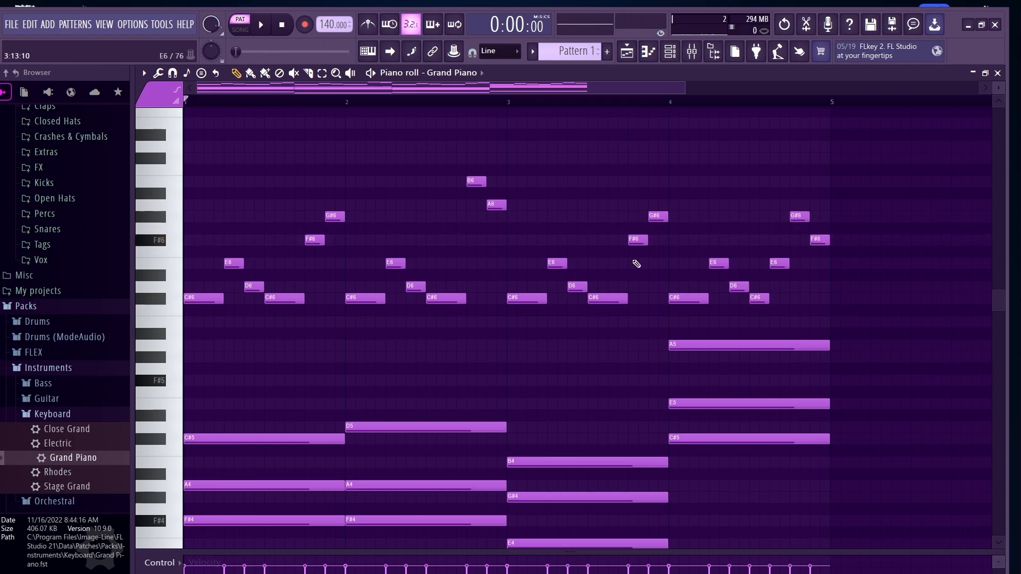
{"action": "key", "text": "space"}
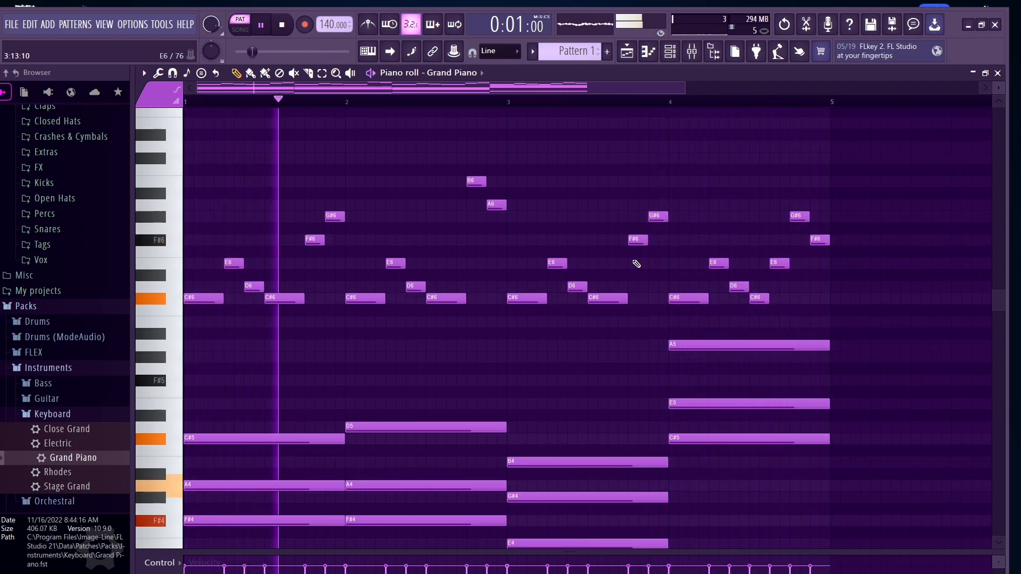
{"action": "key", "text": "space"}
Step: Open the mixer and load Fruity Reeverb 2 into the Master track's first effect slot, then play
{"action": "scroll", "coordinate": [279, 247], "scroll_direction": "down", "scroll_amount": 1}
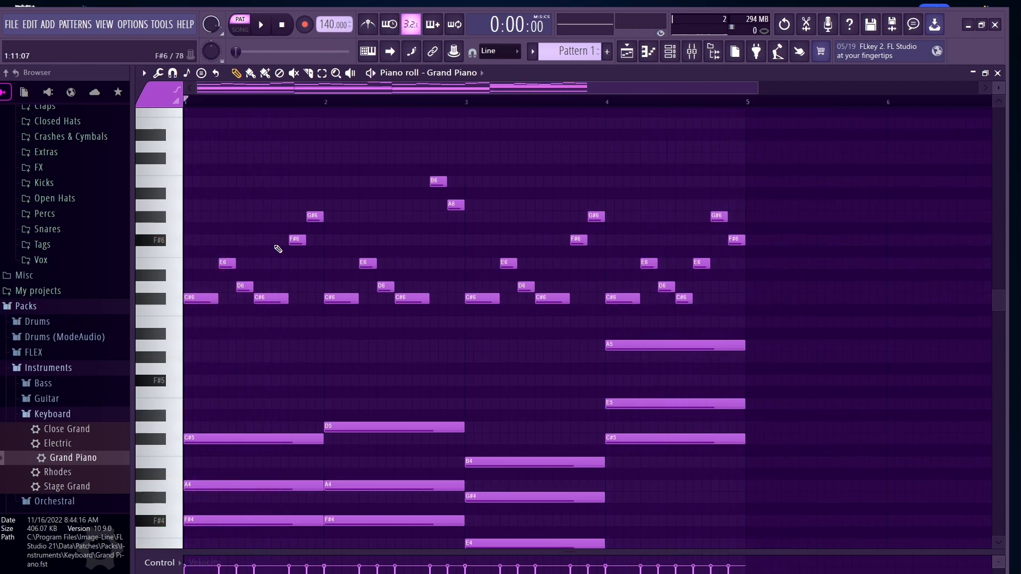
{"action": "scroll", "coordinate": [320, 307], "scroll_direction": "down", "scroll_amount": 5}
{"action": "scroll", "coordinate": [319, 307], "scroll_direction": "up", "scroll_amount": 3}
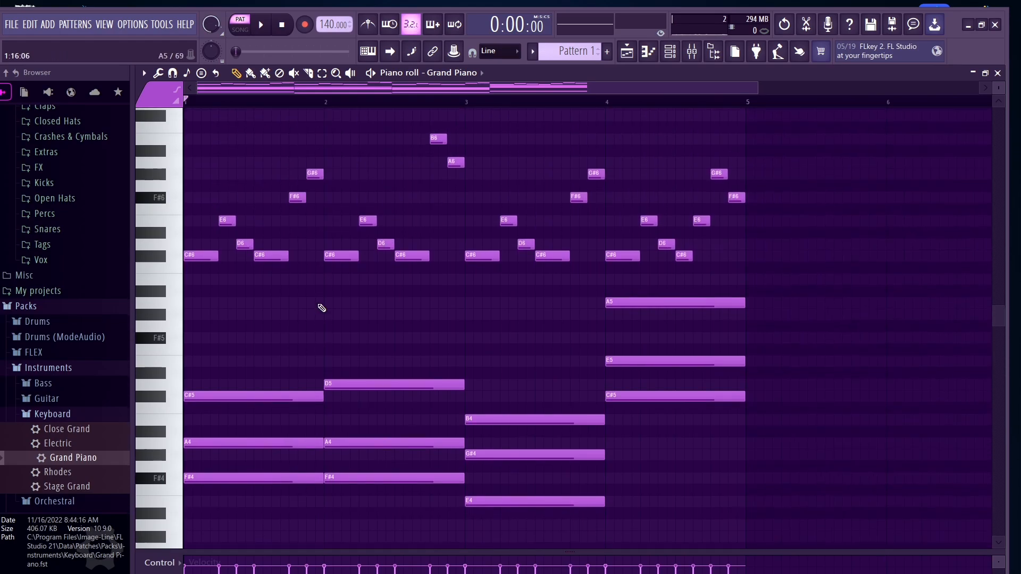
{"action": "key", "text": "F9"}
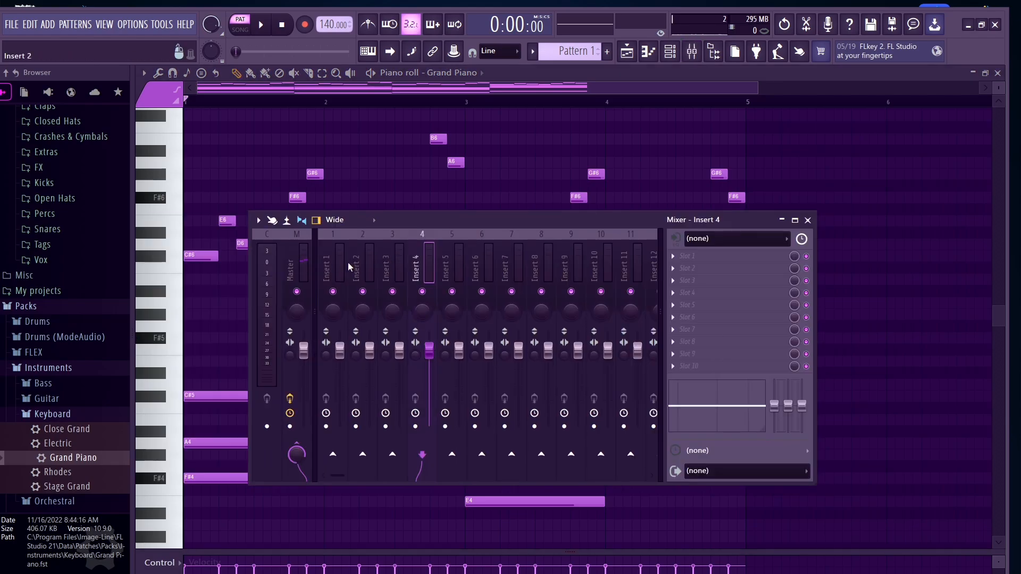
{"action": "left_click", "coordinate": [290, 275]}
{"action": "left_click", "coordinate": [733, 257]}
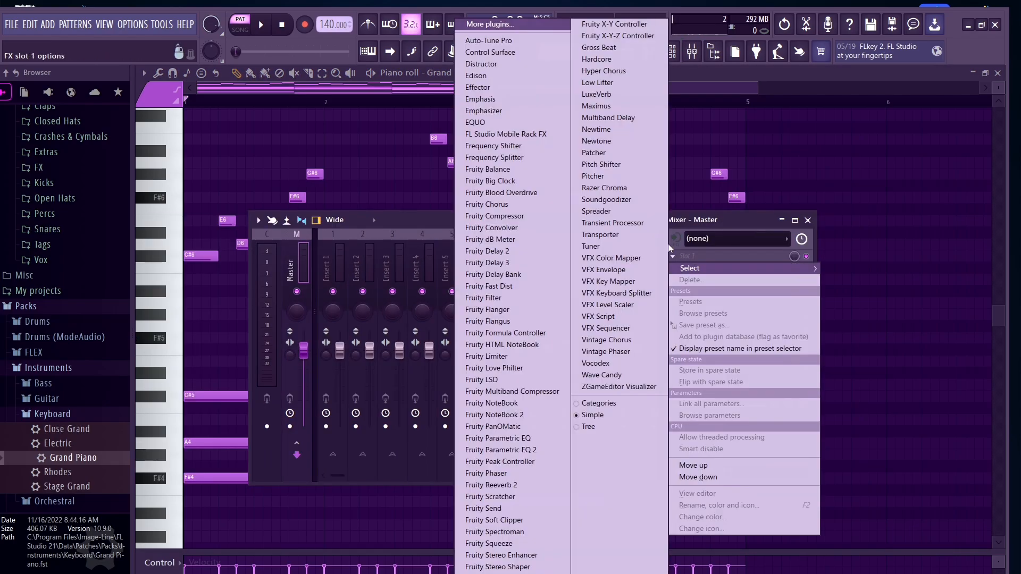
{"action": "left_click", "coordinate": [494, 485]}
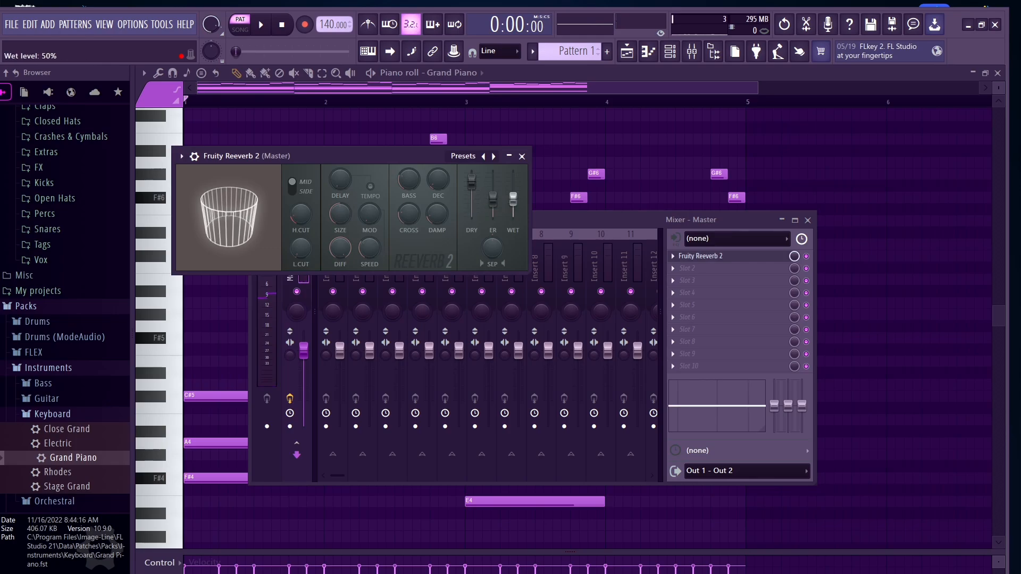
{"action": "key", "text": "space"}
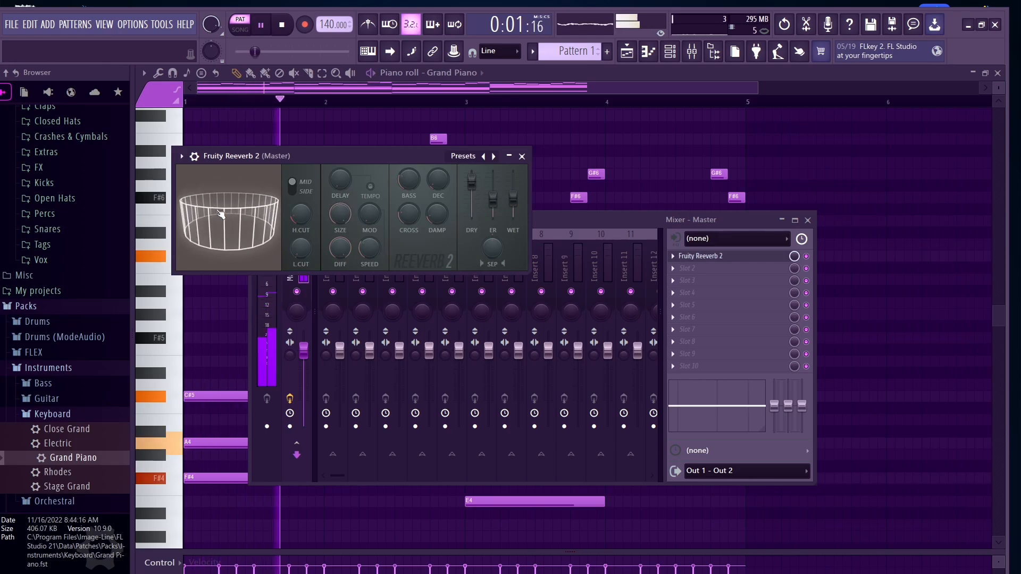
{"action": "key", "text": "space"}
Step: Load Fruity parametric EQ 2 into the Master track's second effect slot
{"action": "left_click", "coordinate": [700, 256]}
{"action": "left_click", "coordinate": [687, 268]}
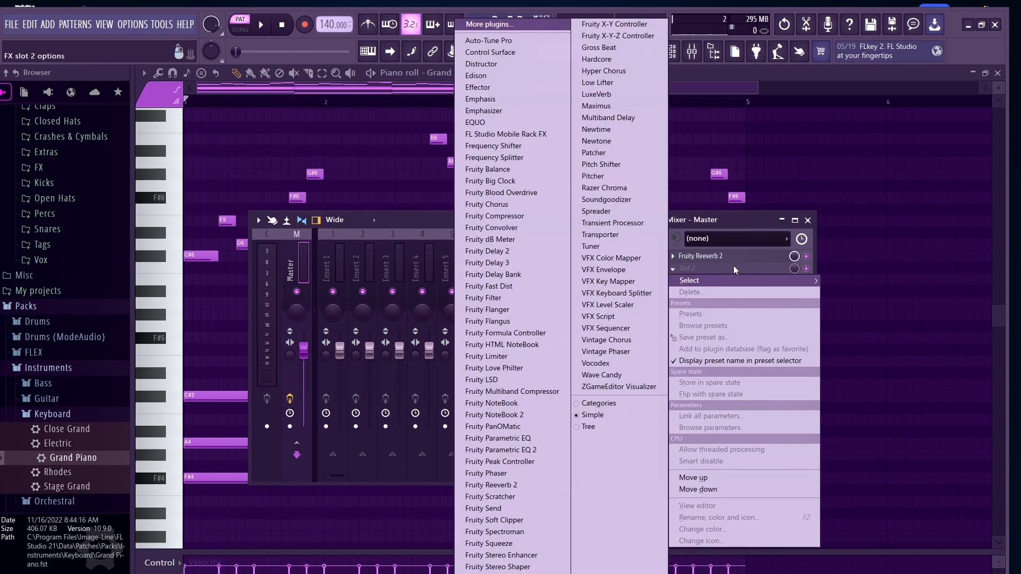
{"action": "left_click", "coordinate": [500, 450]}
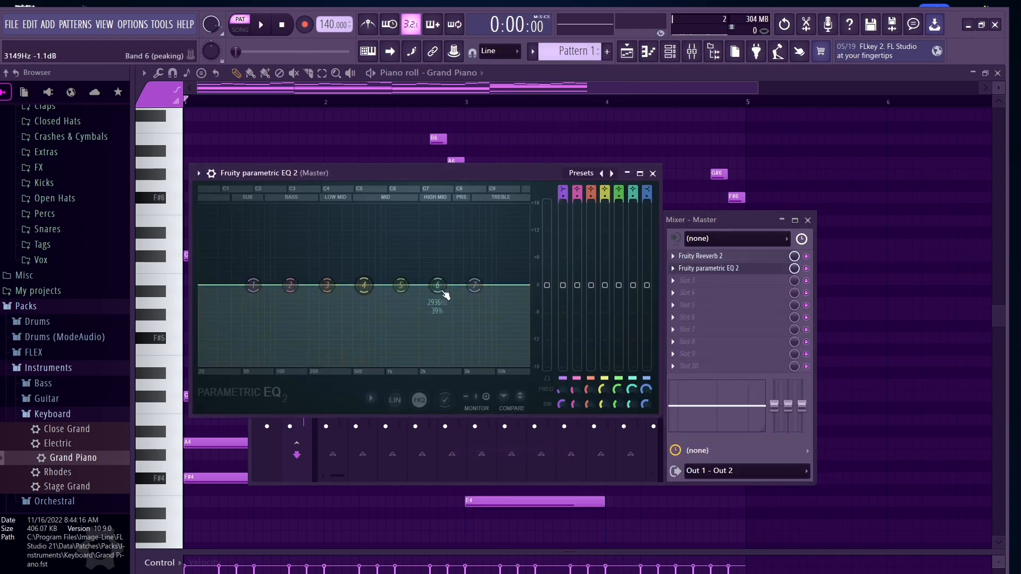
Step: Change EQ band 1 to a low-cut type, raise its frequency, nudge the high-shelf band, and play
{"action": "right_click", "coordinate": [253, 286]}
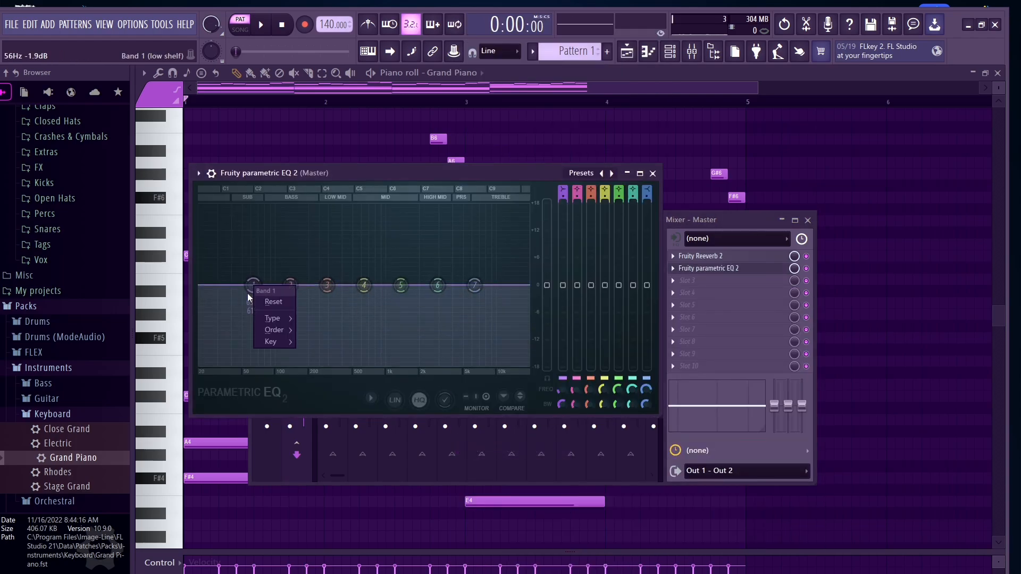
{"action": "mouse_move", "coordinate": [271, 318]}
{"action": "left_click", "coordinate": [324, 353]}
{"action": "left_click_drag", "start_coordinate": [254, 285], "coordinate": [270, 285]}
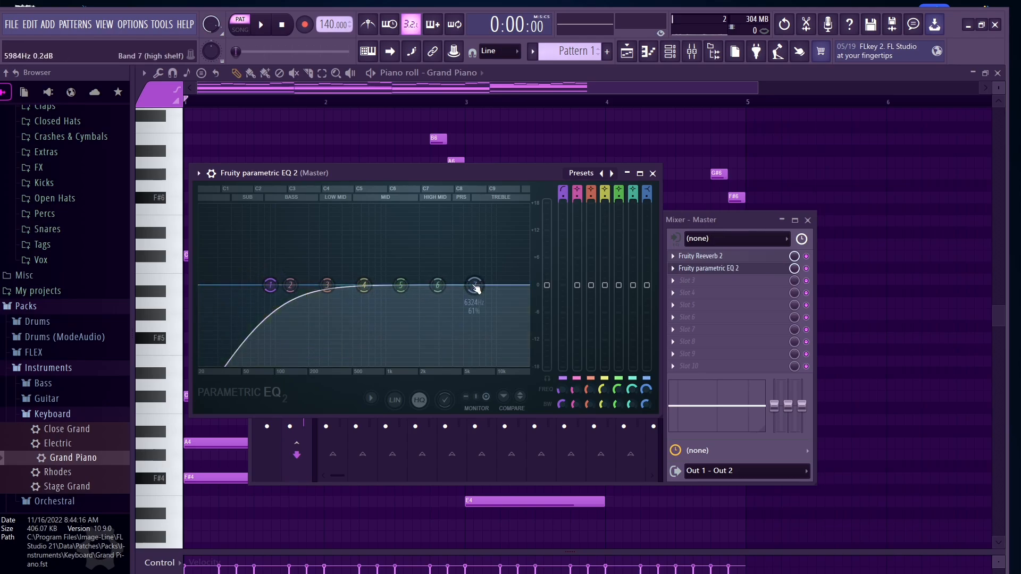
{"action": "left_click_drag", "start_coordinate": [475, 285], "coordinate": [477, 283]}
{"action": "key", "text": "space"}
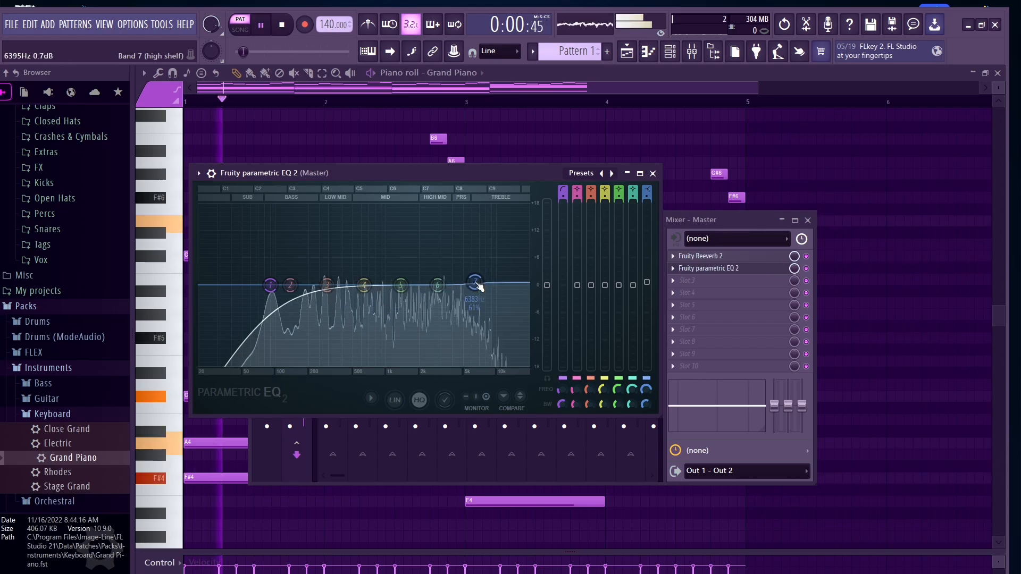
Step: Close the EQ and mixer windows and stop playback
{"action": "left_click", "coordinate": [653, 173]}
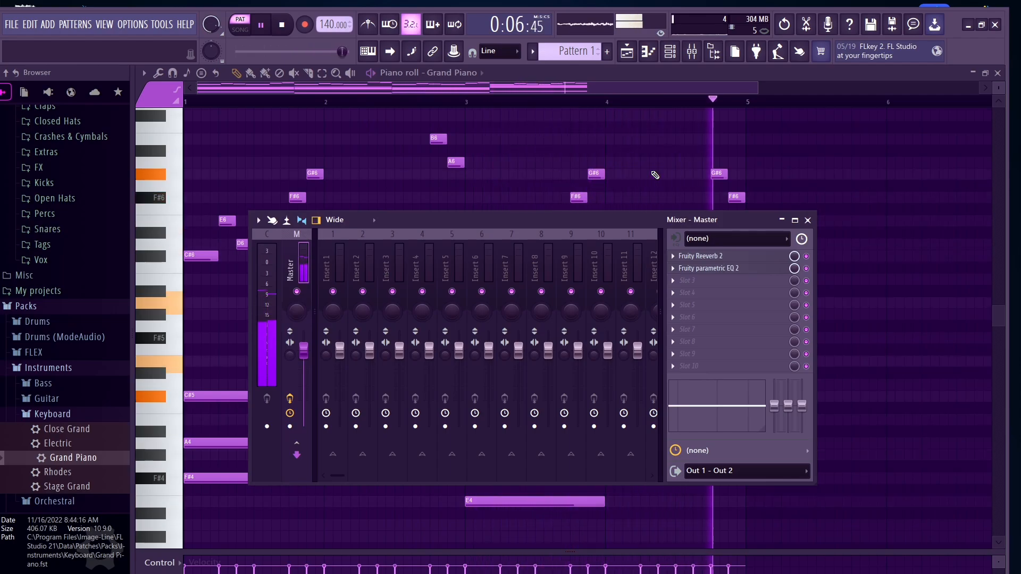
{"action": "key", "text": "space"}
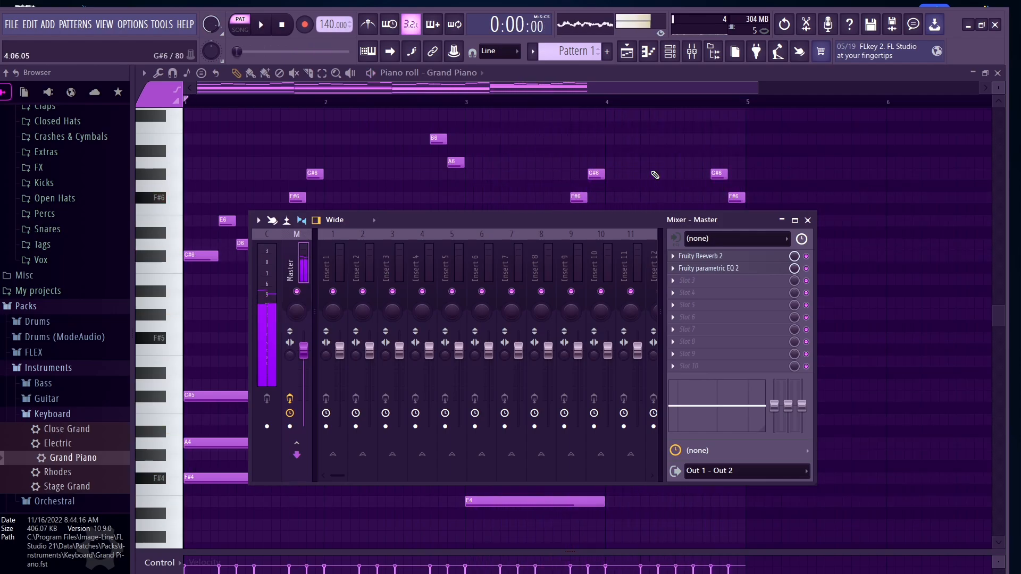
{"action": "left_click", "coordinate": [808, 220]}
Step: Scroll through the piano roll to review the chords, bass line and melody
{"action": "scroll", "coordinate": [813, 223], "scroll_direction": "down", "scroll_amount": 4}
{"action": "scroll", "coordinate": [805, 249], "scroll_direction": "down", "scroll_amount": 1}
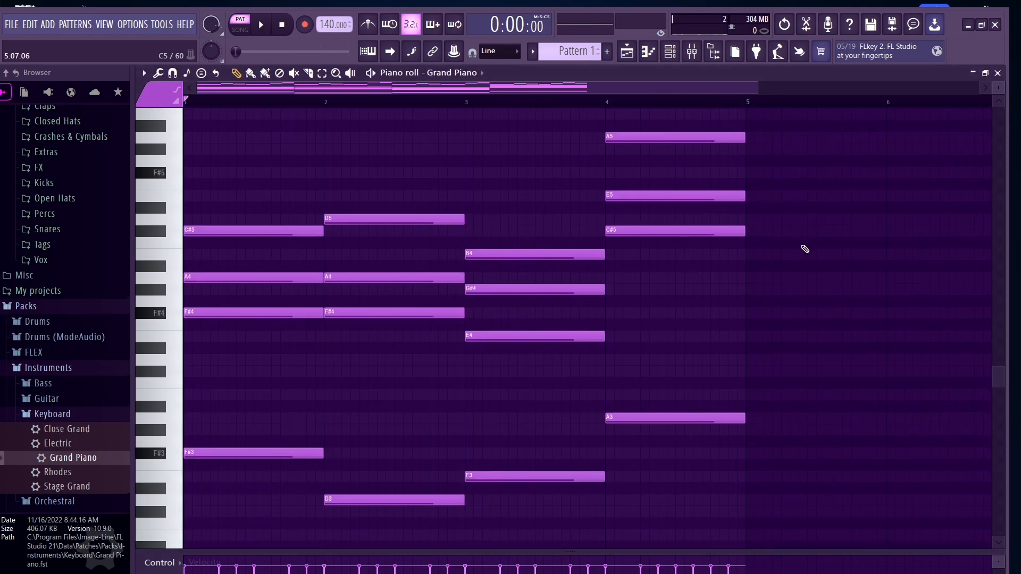
{"action": "scroll", "coordinate": [805, 249], "scroll_direction": "down", "scroll_amount": 2}
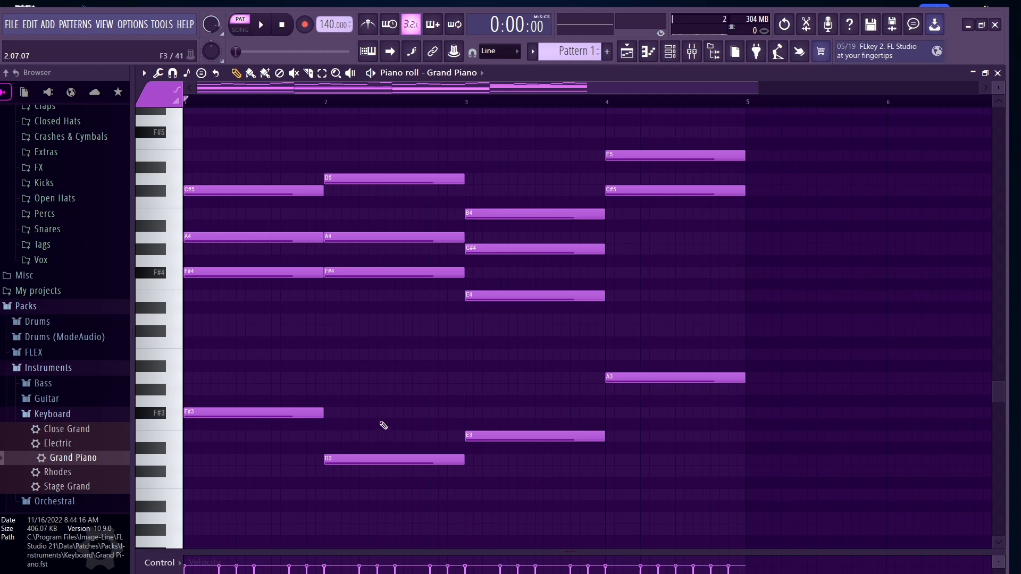
{"action": "scroll", "coordinate": [383, 426], "scroll_direction": "up", "scroll_amount": 8}
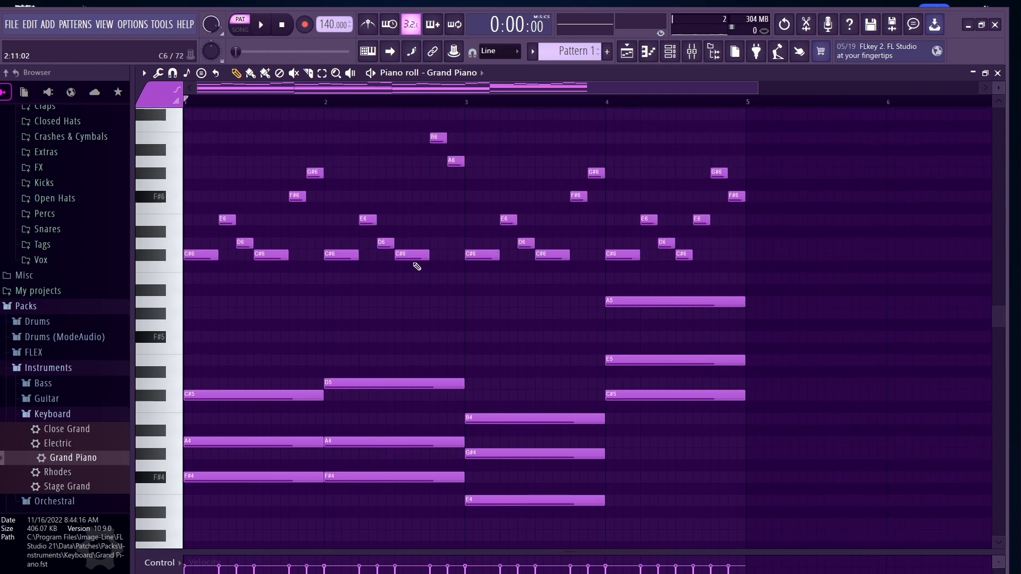
{"action": "scroll", "coordinate": [417, 267], "scroll_direction": "up", "scroll_amount": 3}
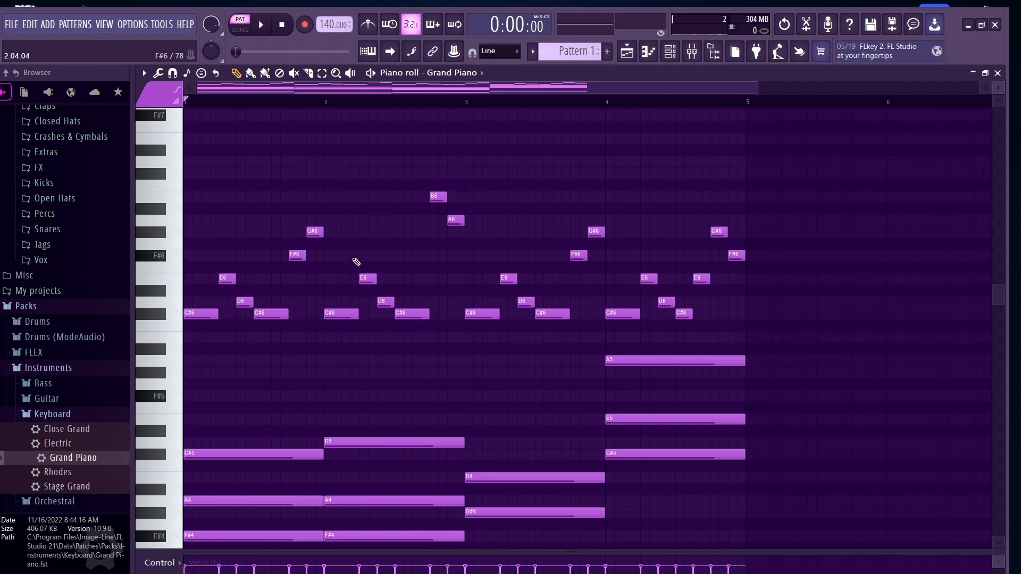
{"action": "scroll", "coordinate": [501, 306], "scroll_direction": "down", "scroll_amount": 6}
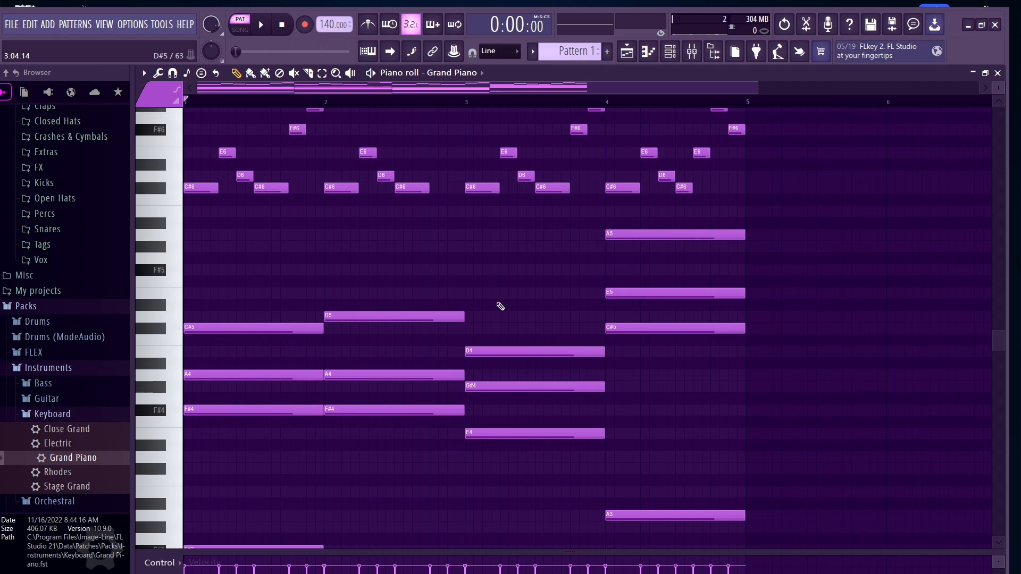
{"action": "scroll", "coordinate": [500, 306], "scroll_direction": "down", "scroll_amount": 6}
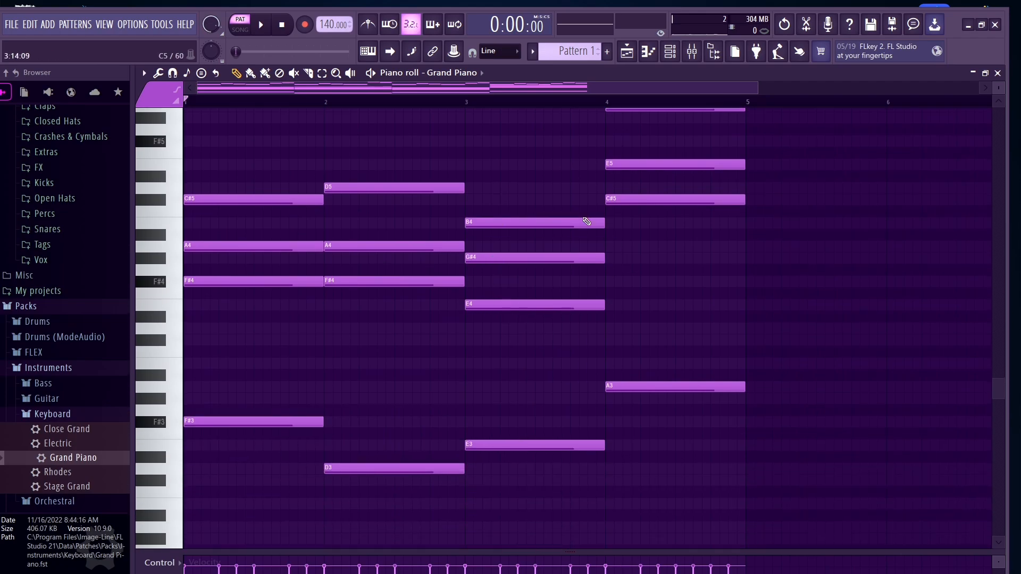
{"action": "scroll", "coordinate": [586, 221], "scroll_direction": "up", "scroll_amount": 1}
{"action": "scroll", "coordinate": [565, 265], "scroll_direction": "up", "scroll_amount": 1}
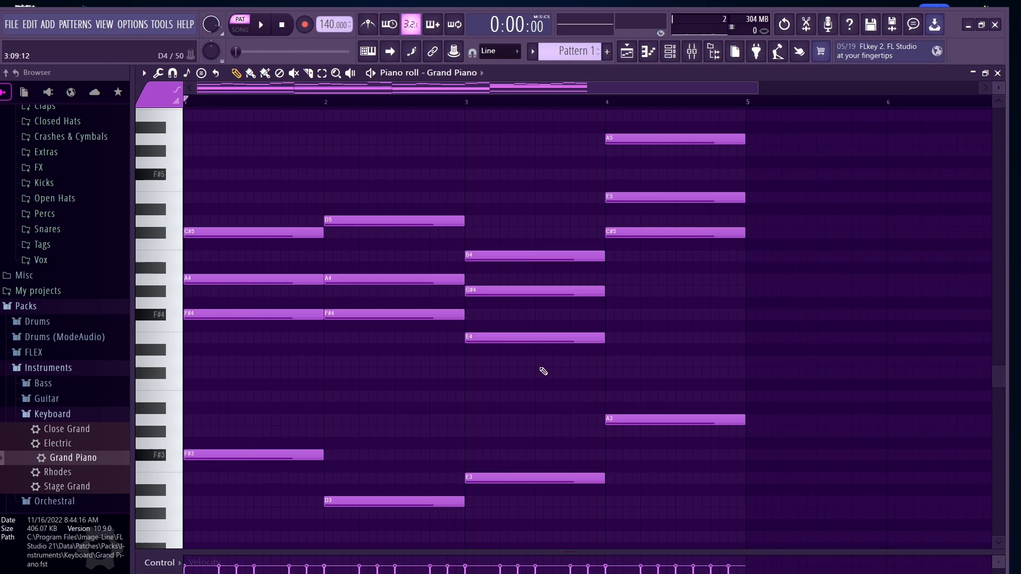
{"action": "scroll", "coordinate": [255, 470], "scroll_direction": "up", "scroll_amount": 4}
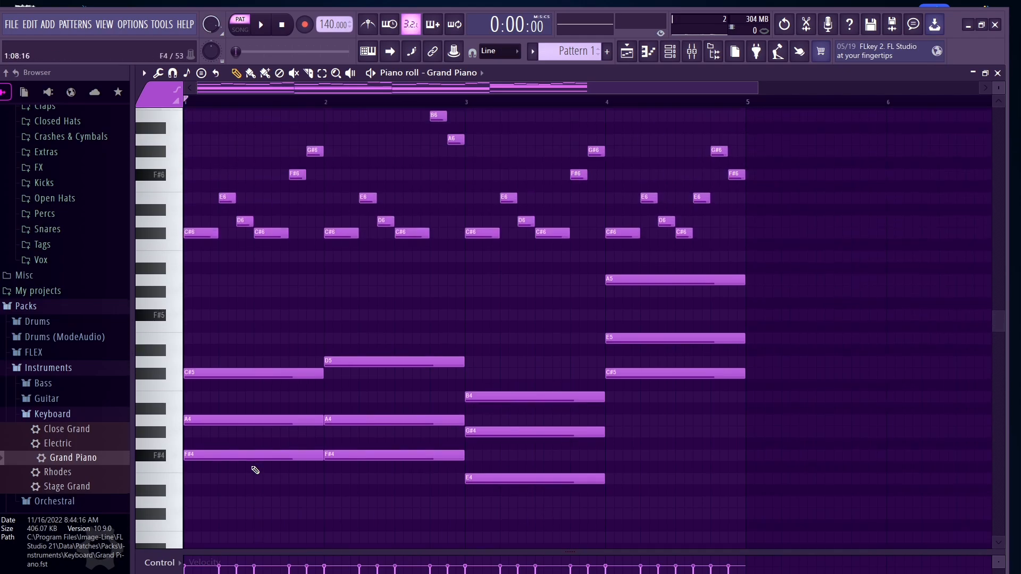
{"action": "scroll", "coordinate": [255, 470], "scroll_direction": "up", "scroll_amount": 3}
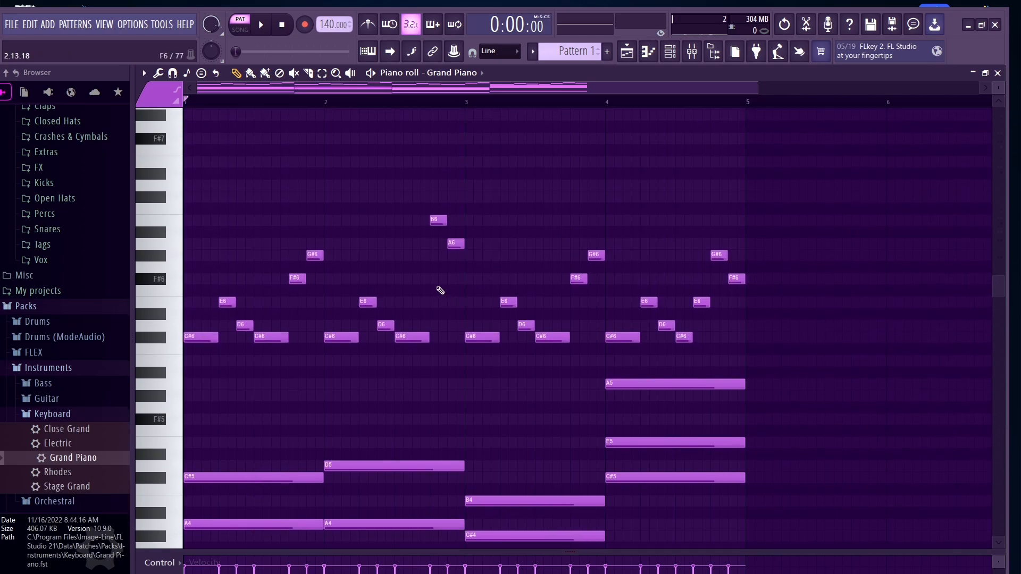